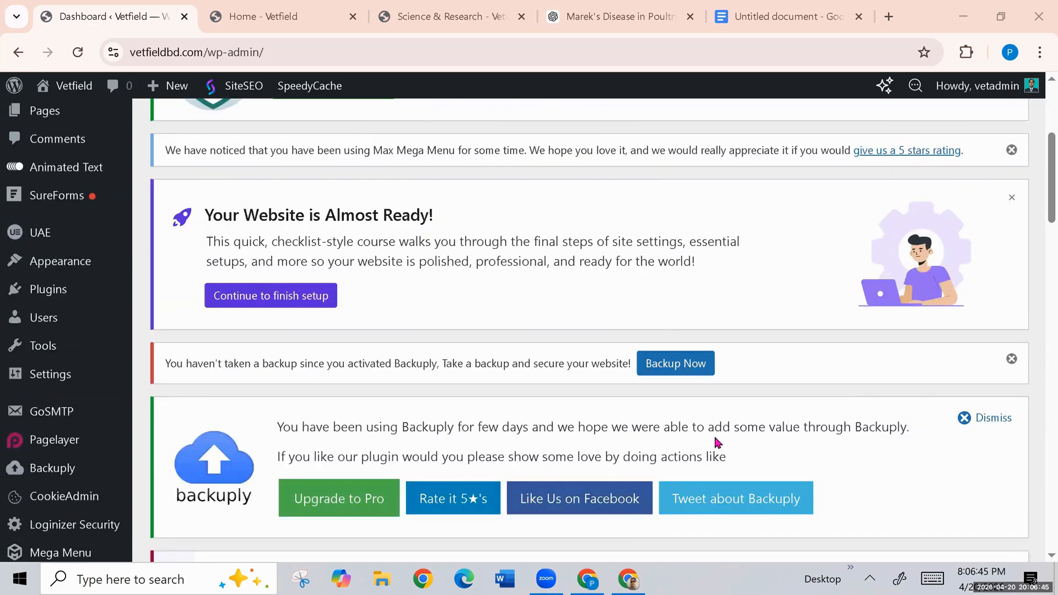
Open the list of all posts from the WordPress dashboard in a new browser tab.
scroll(715, 441, up, 5)
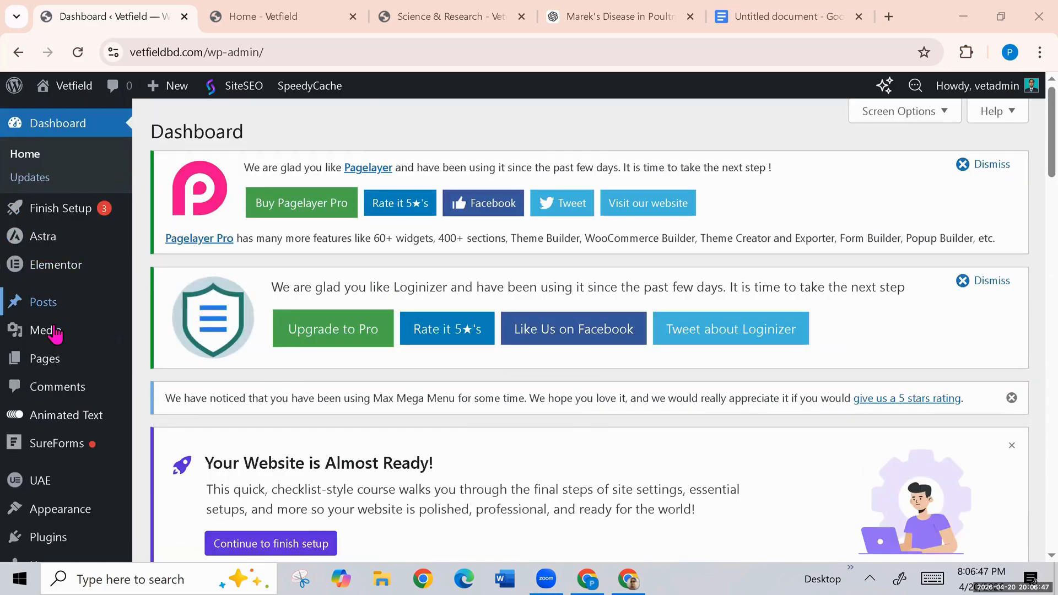
mouse_move(48, 309)
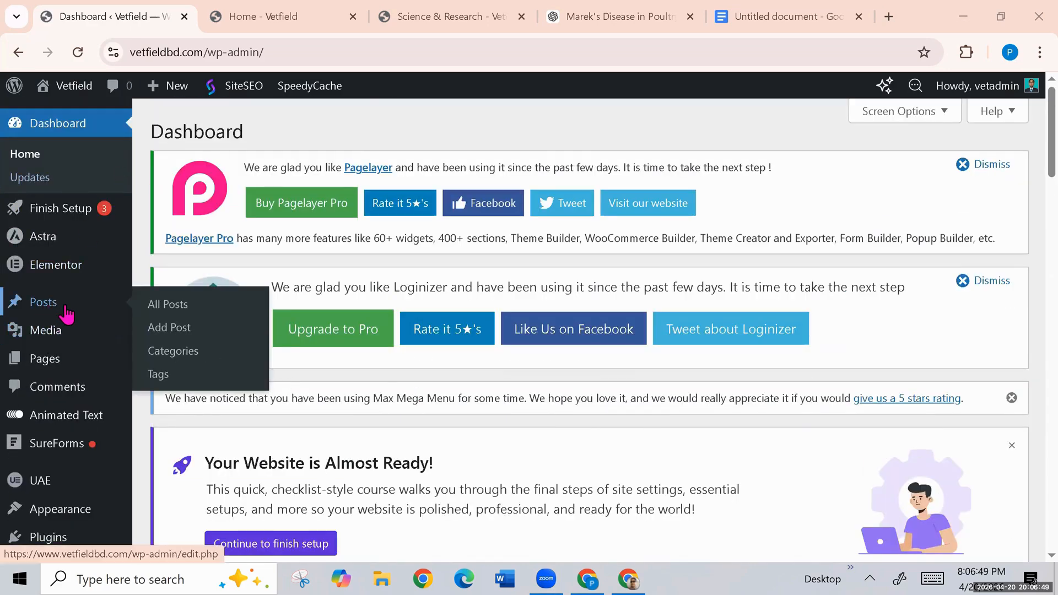
click(183, 307)
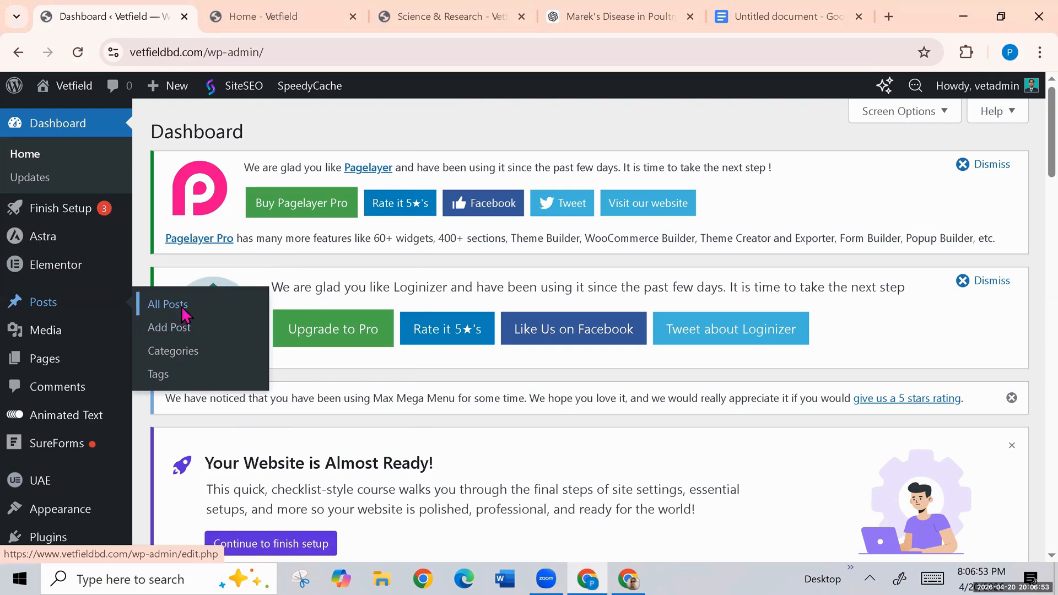
right_click(182, 308)
click(267, 177)
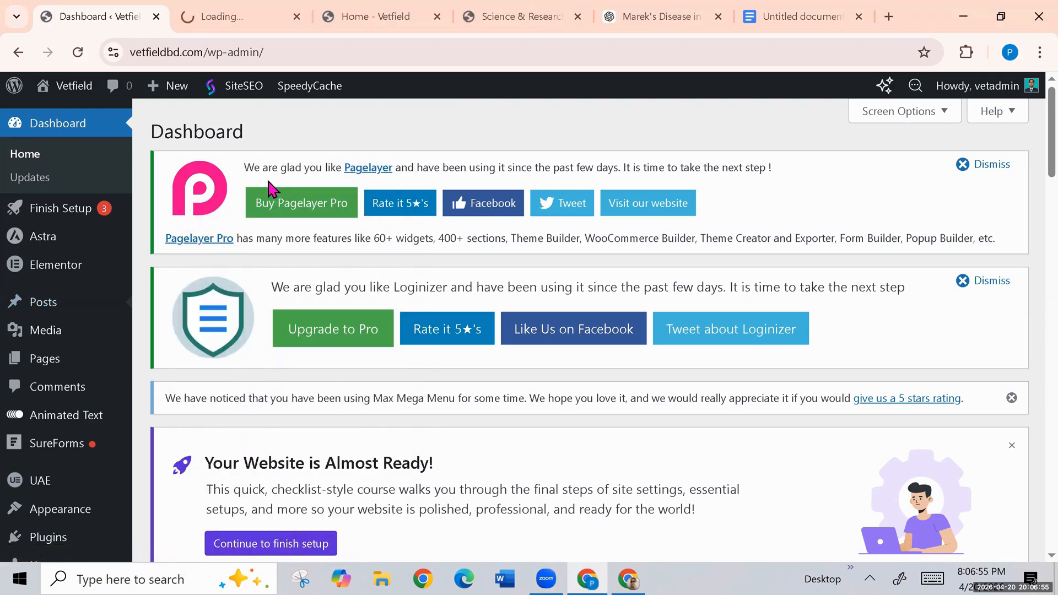
click(243, 15)
Check the existing posts list and start a new post.
scroll(283, 383, down, 8)
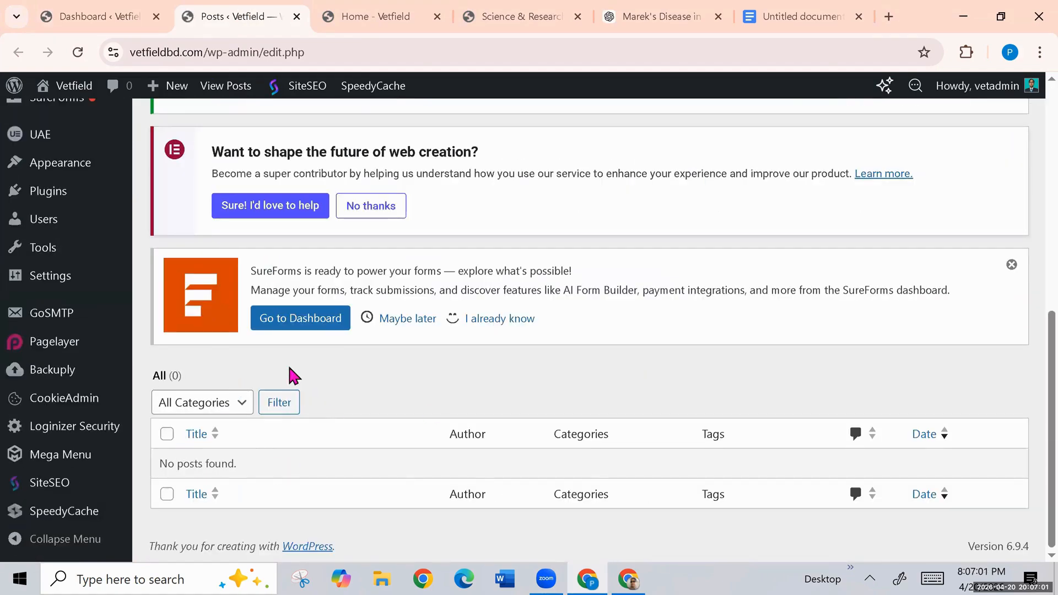
scroll(288, 369, up, 15)
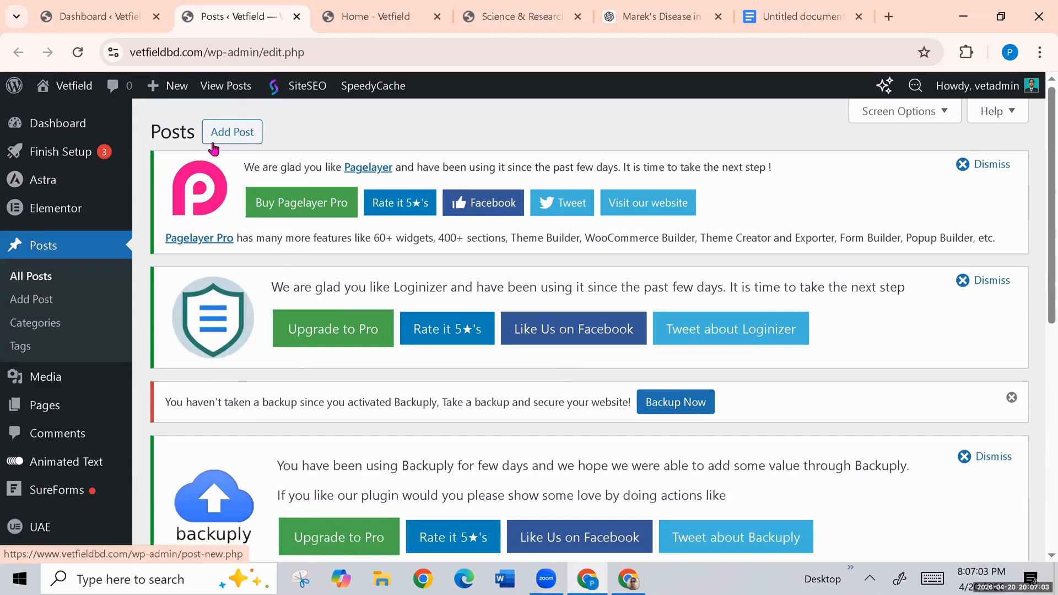
click(242, 136)
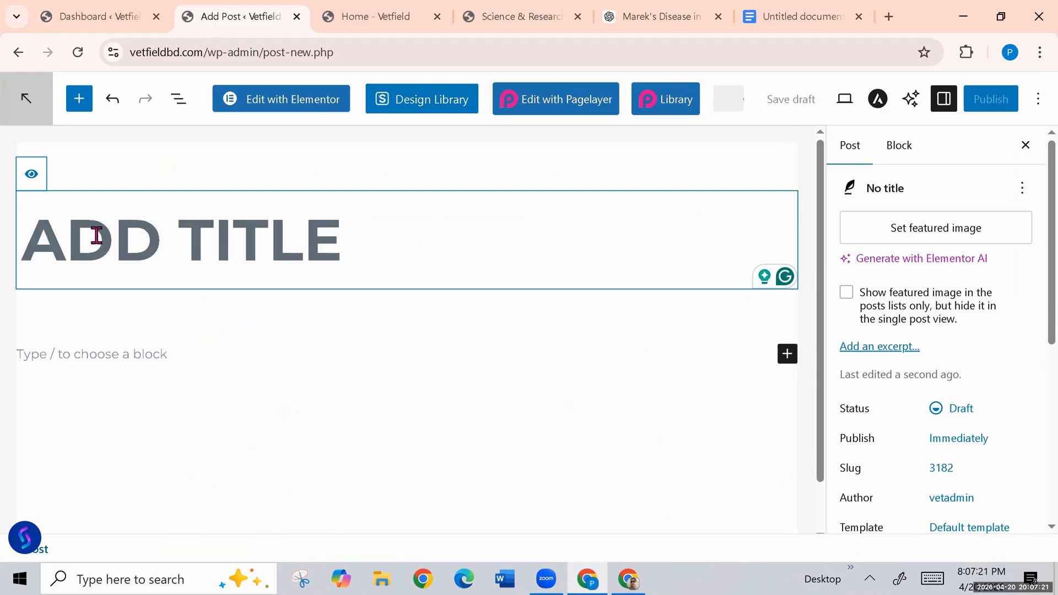
Switch to the Google Docs document and copy "Marek’s Disease in Poultry" from its first heading.
click(788, 16)
scroll(755, 463, up, 20)
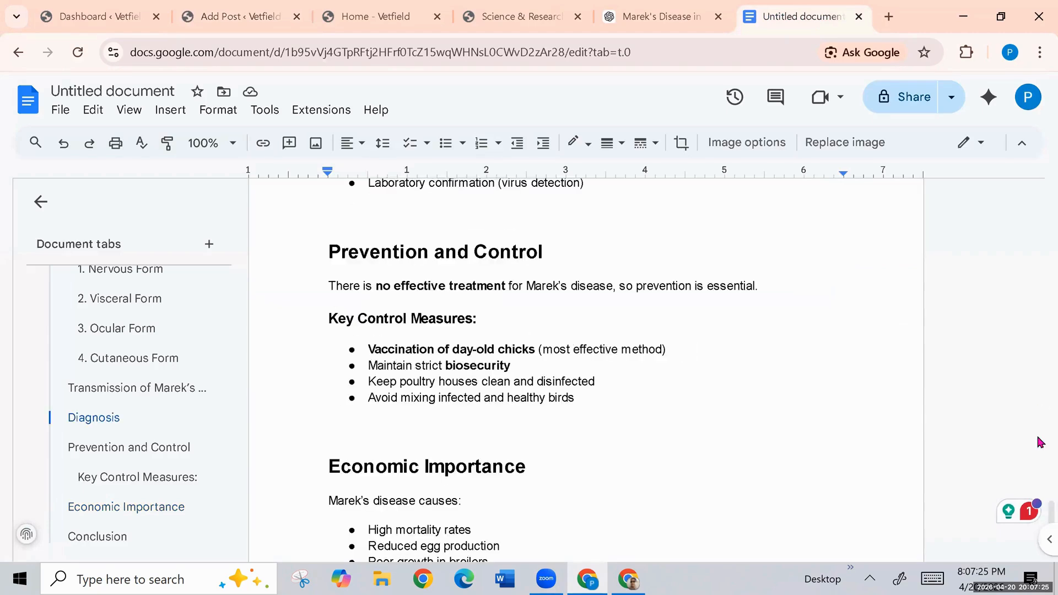
scroll(751, 447, up, 15)
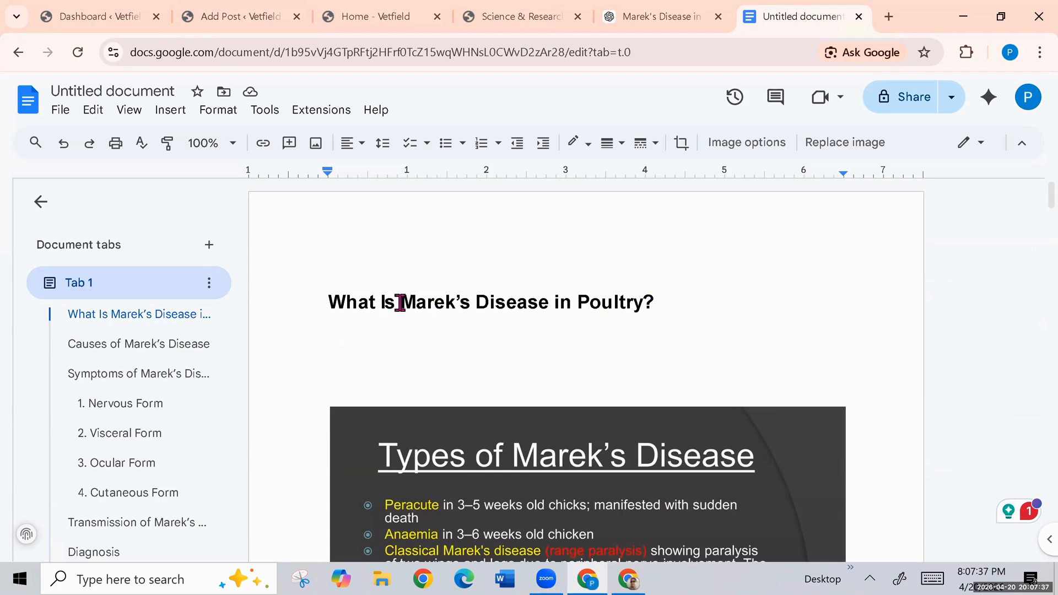
drag(400, 302, 644, 303)
right_click(536, 306)
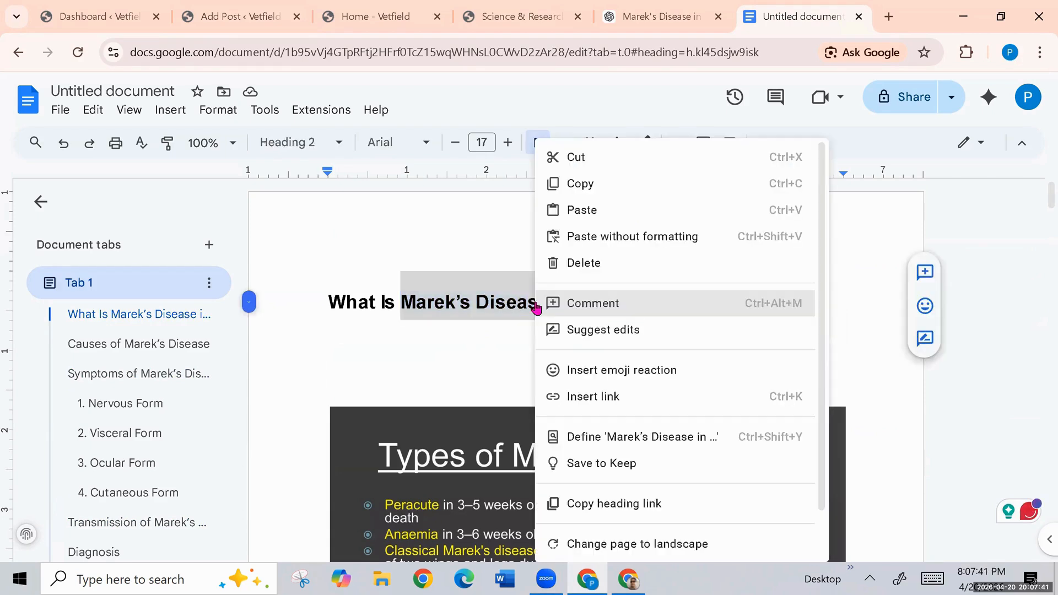
click(570, 185)
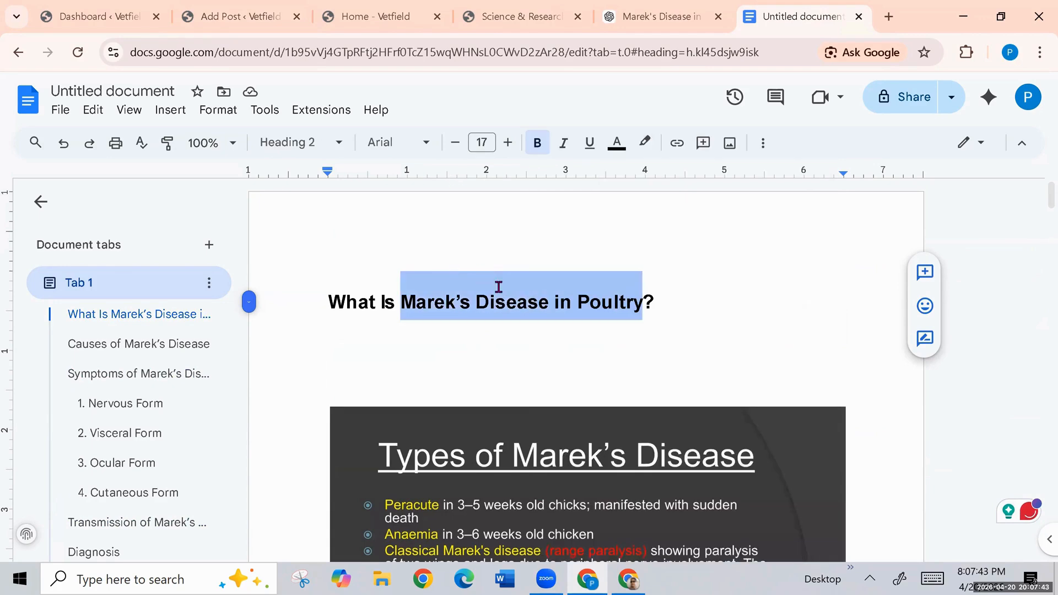
Return to the WordPress post editor and paste "Marek’s Disease in Poultry" as the post title.
click(245, 17)
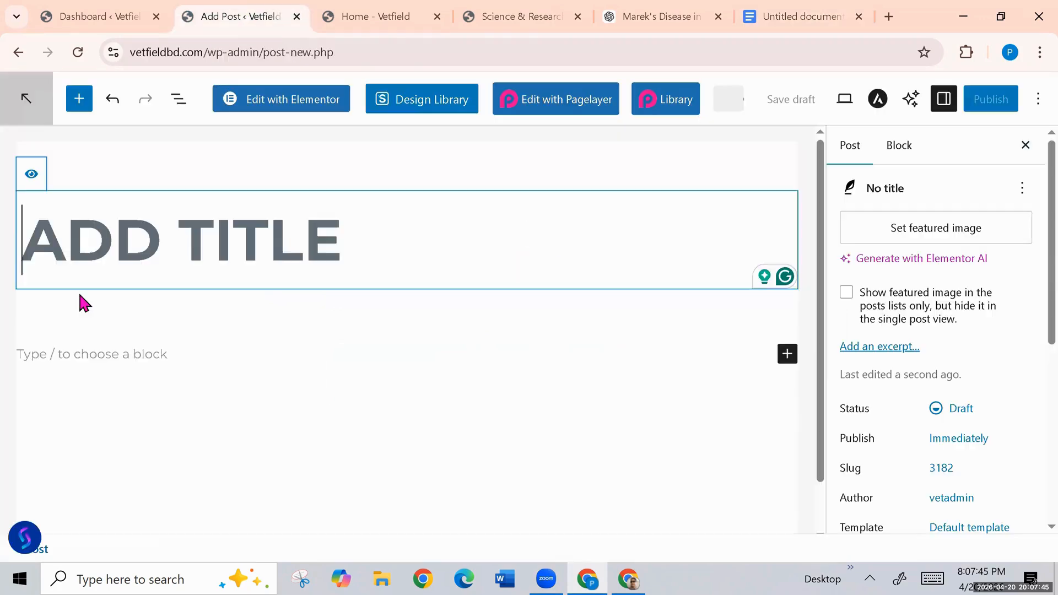
right_click(95, 246)
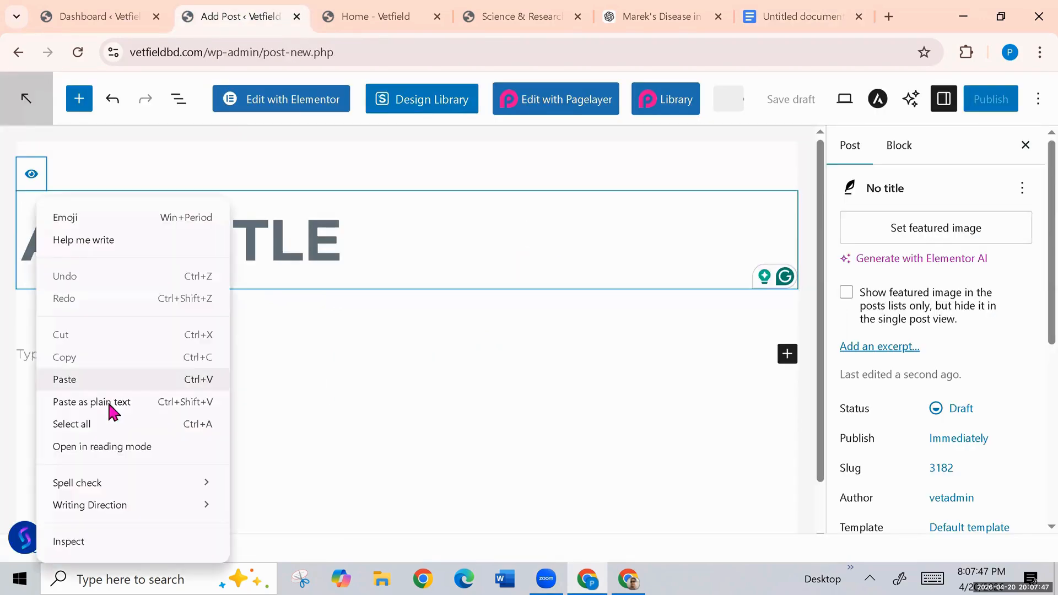
click(132, 371)
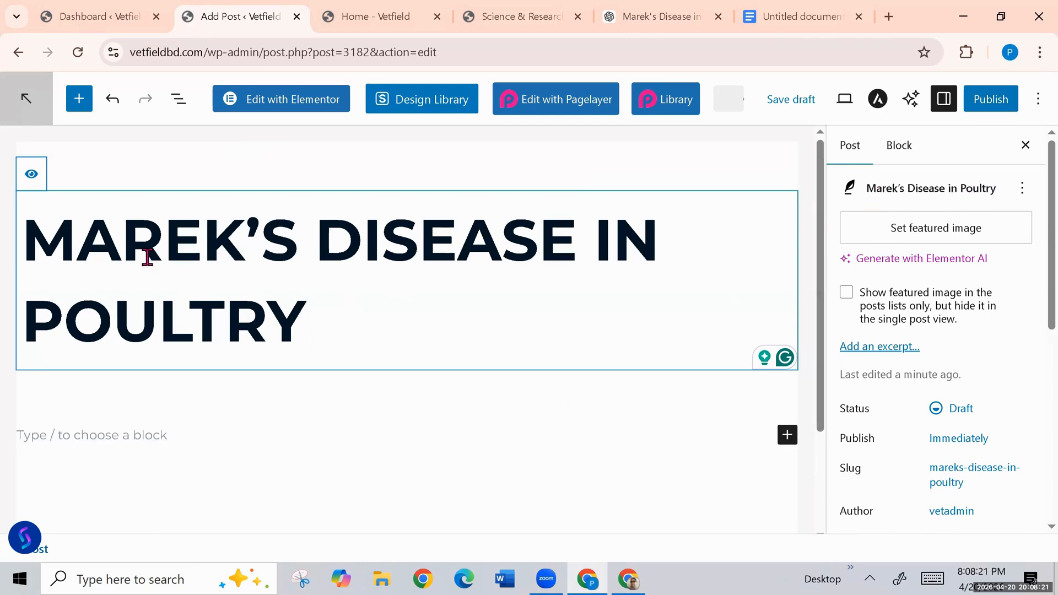
Publish the post with public visibility and review its live page in a new browser tab.
click(994, 107)
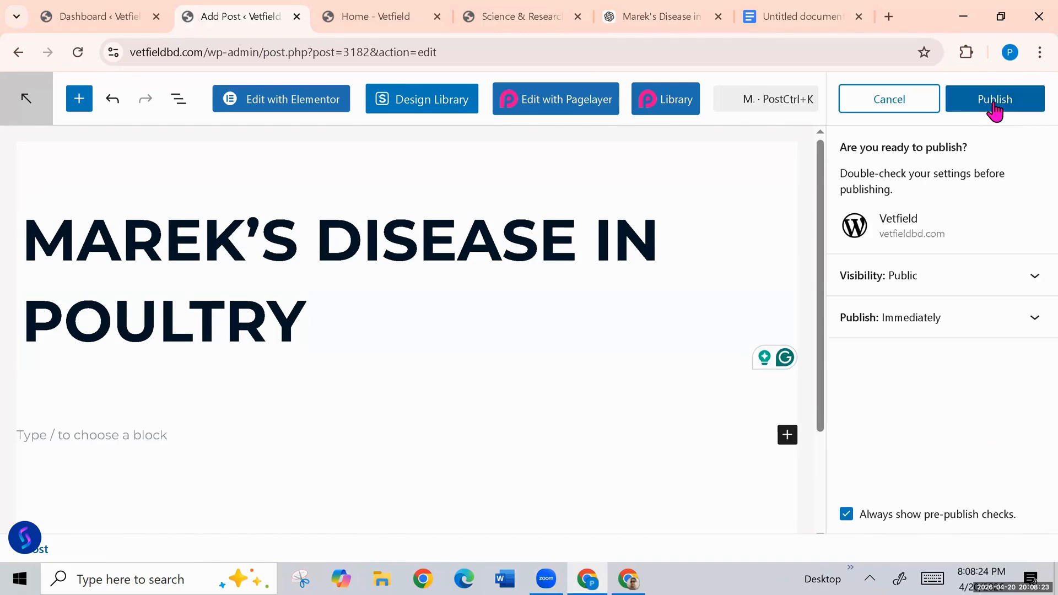
click(998, 105)
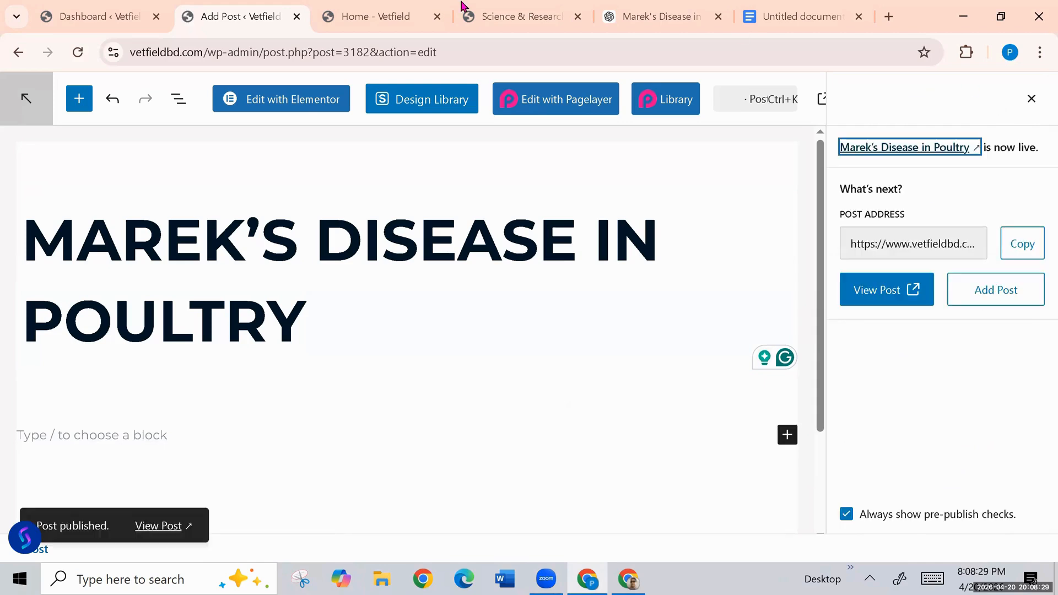
right_click(169, 527)
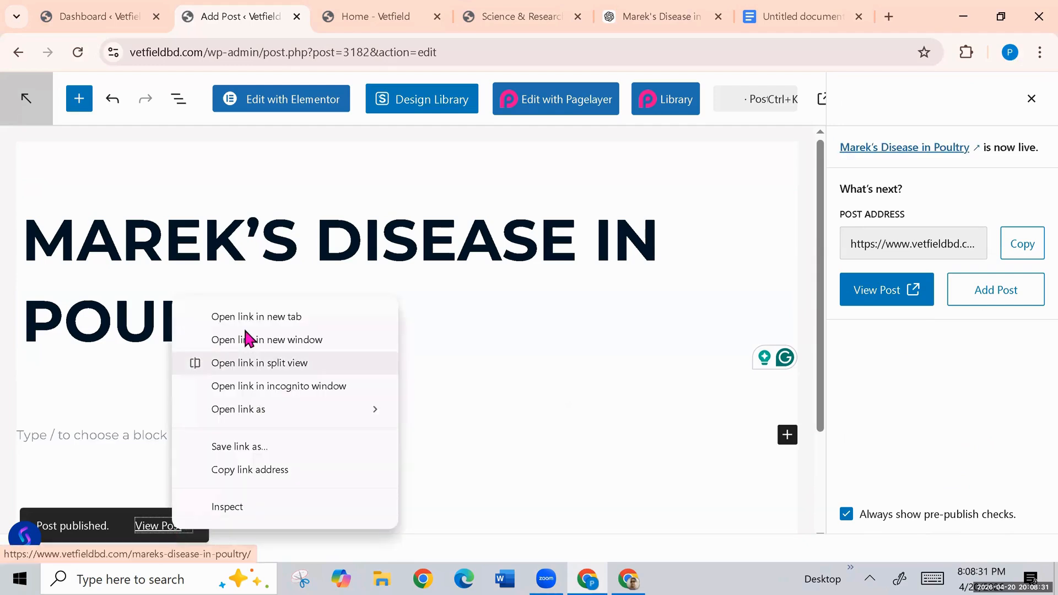
click(286, 317)
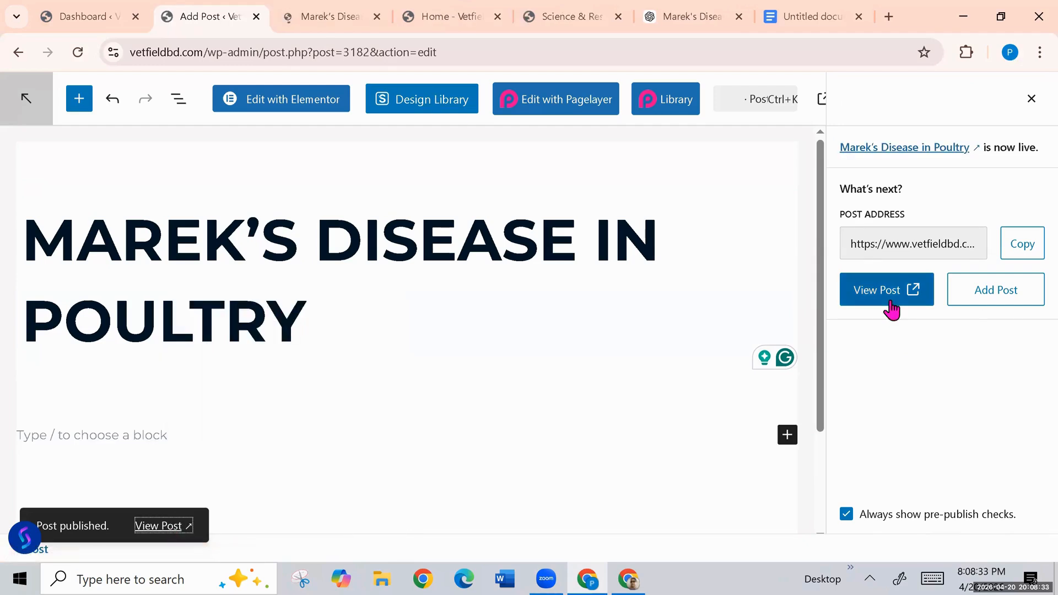
click(345, 14)
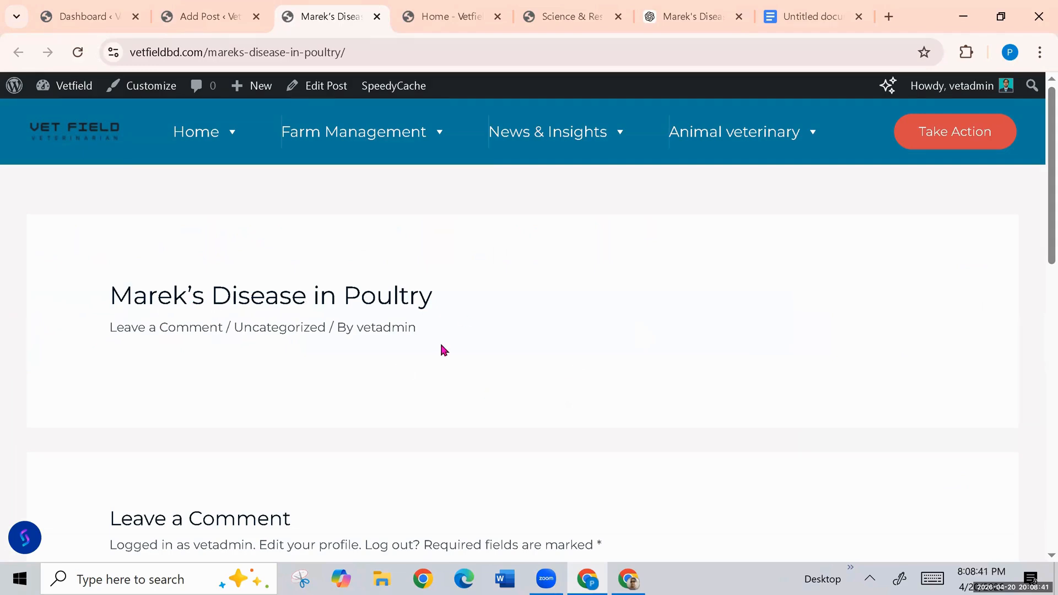
scroll(454, 344, down, 6)
scroll(455, 343, up, 6)
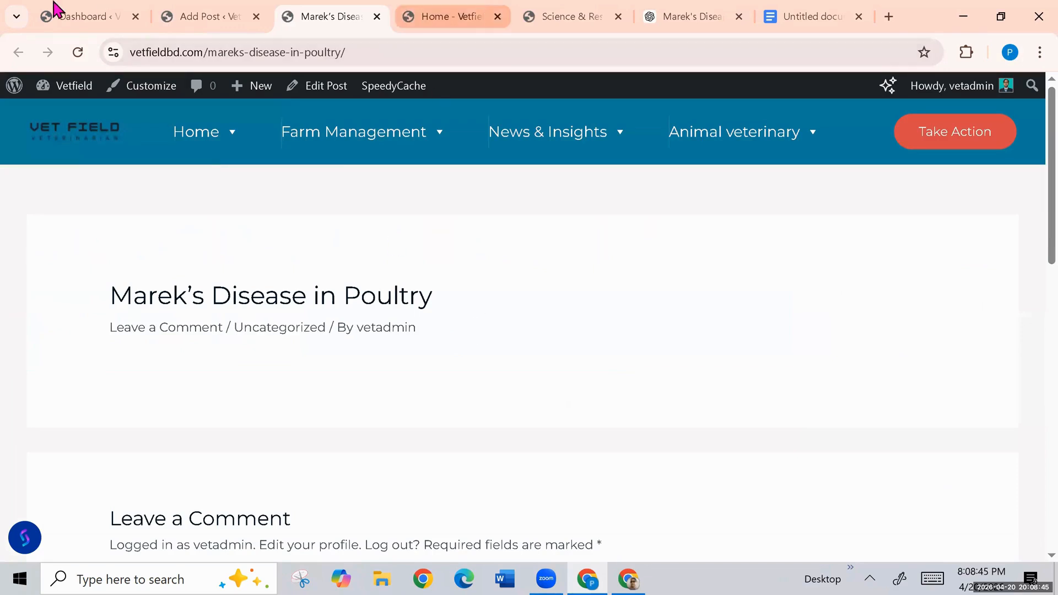
Copy the heading "What Is Marek’s Disease in Poultry?" from the Google Docs document into the post's empty first block in WordPress.
click(212, 10)
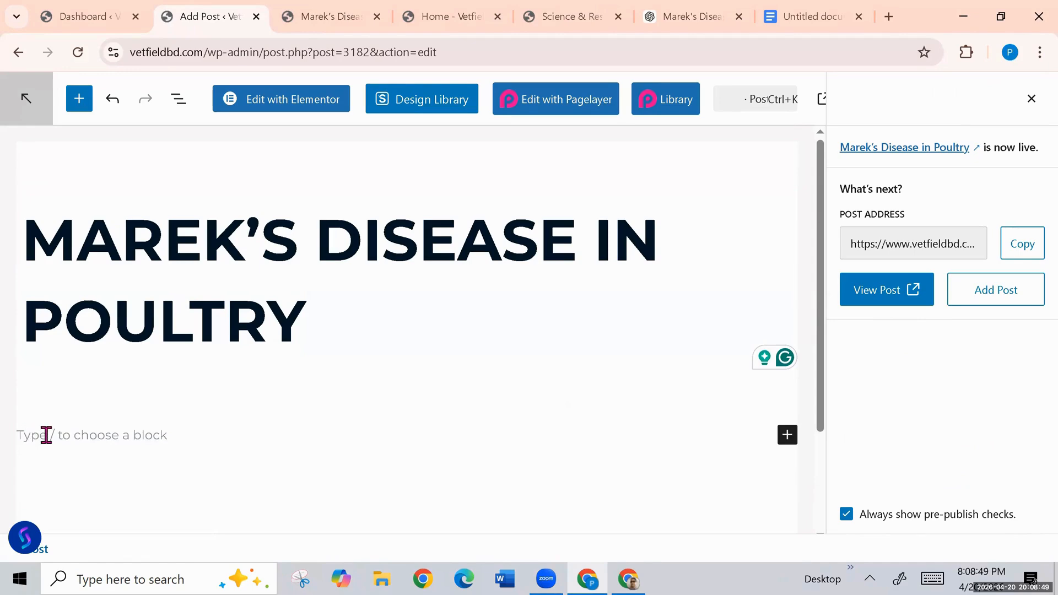
click(314, 431)
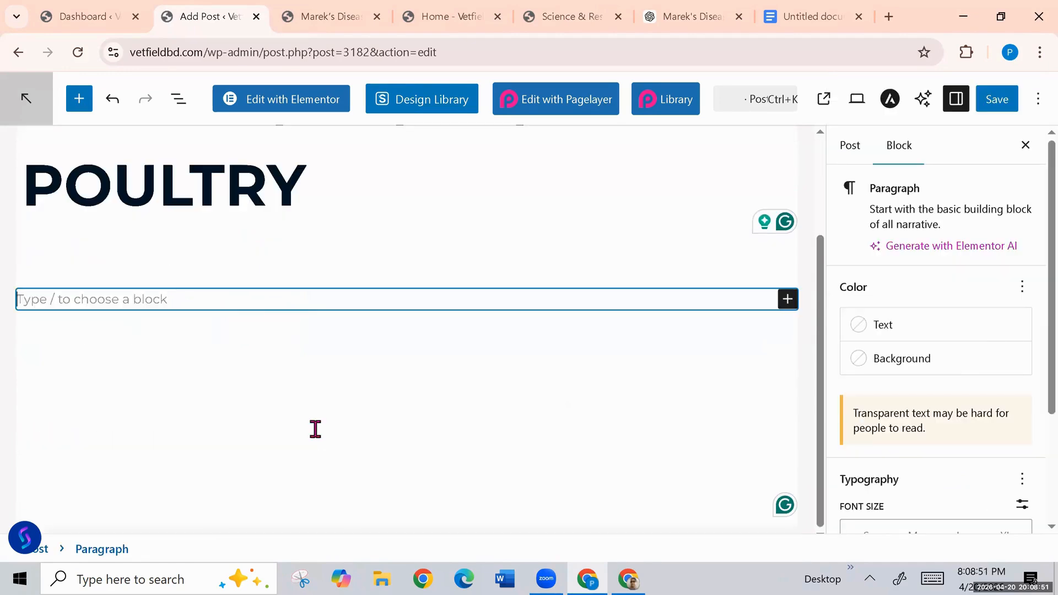
scroll(314, 430, up, 1)
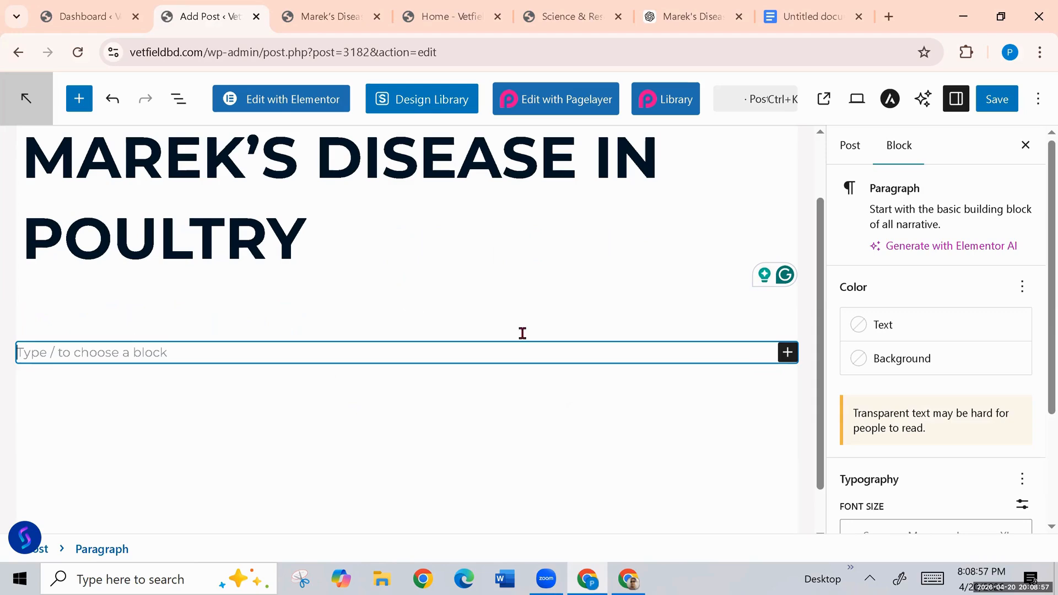
click(791, 16)
drag(710, 305, 333, 306)
right_click(539, 297)
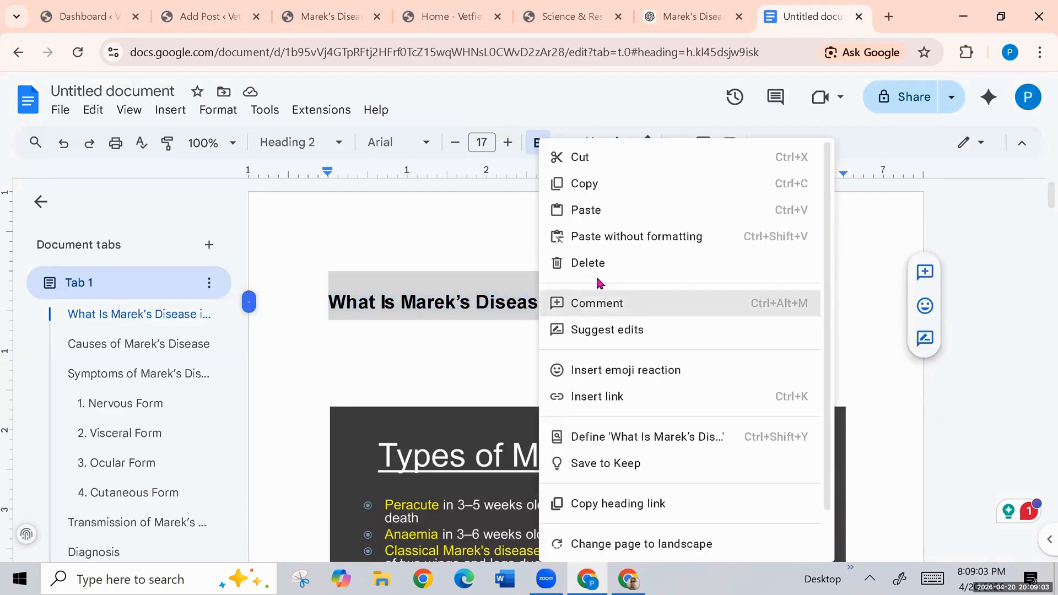
click(584, 183)
click(211, 17)
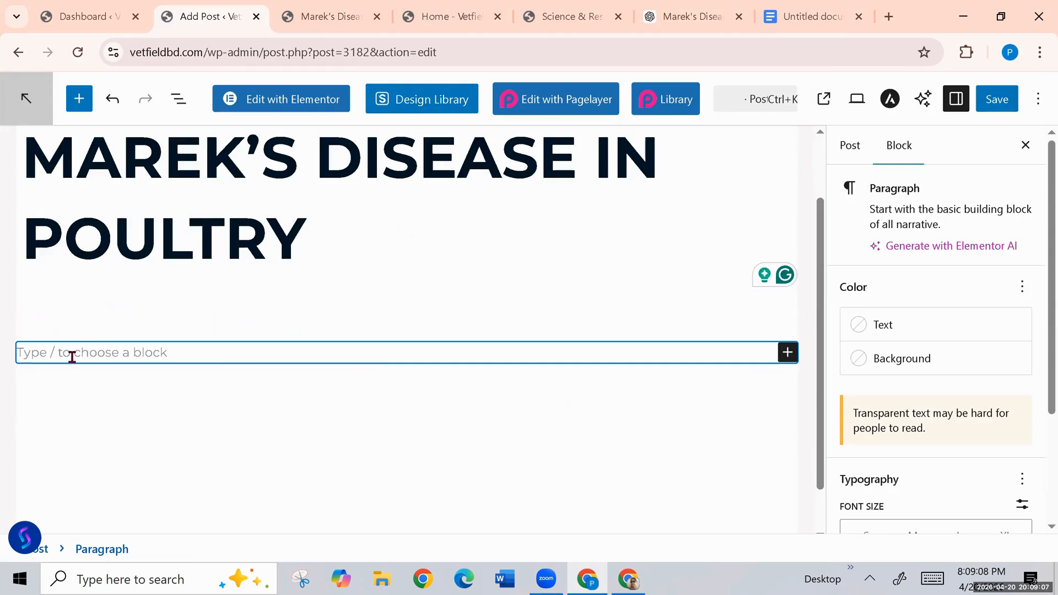
key(ctrl+v)
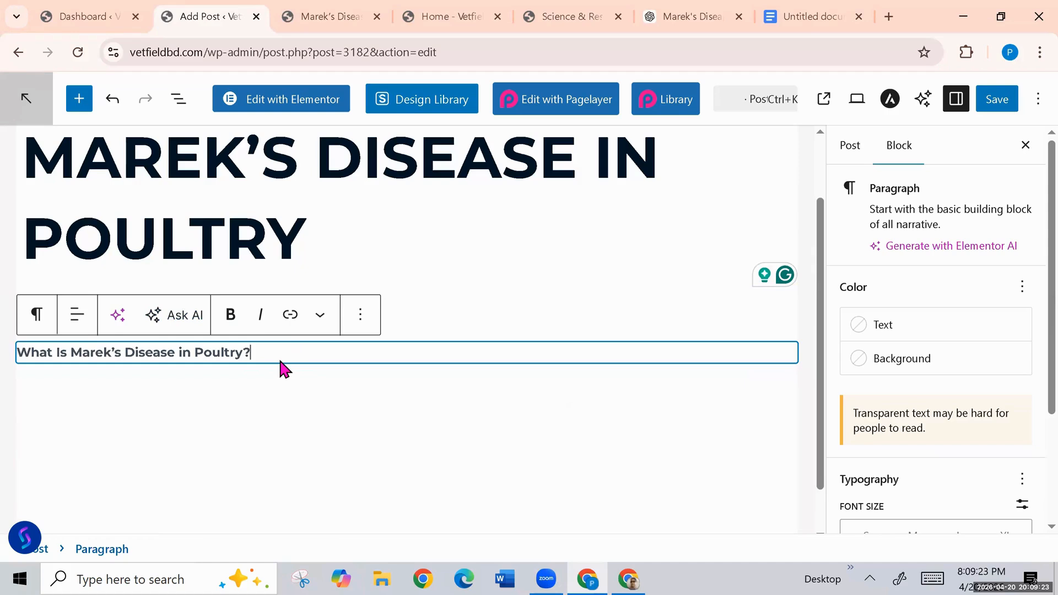
Convert the "What Is Marek’s Disease in Poultry?" paragraph block into a Heading block.
click(37, 315)
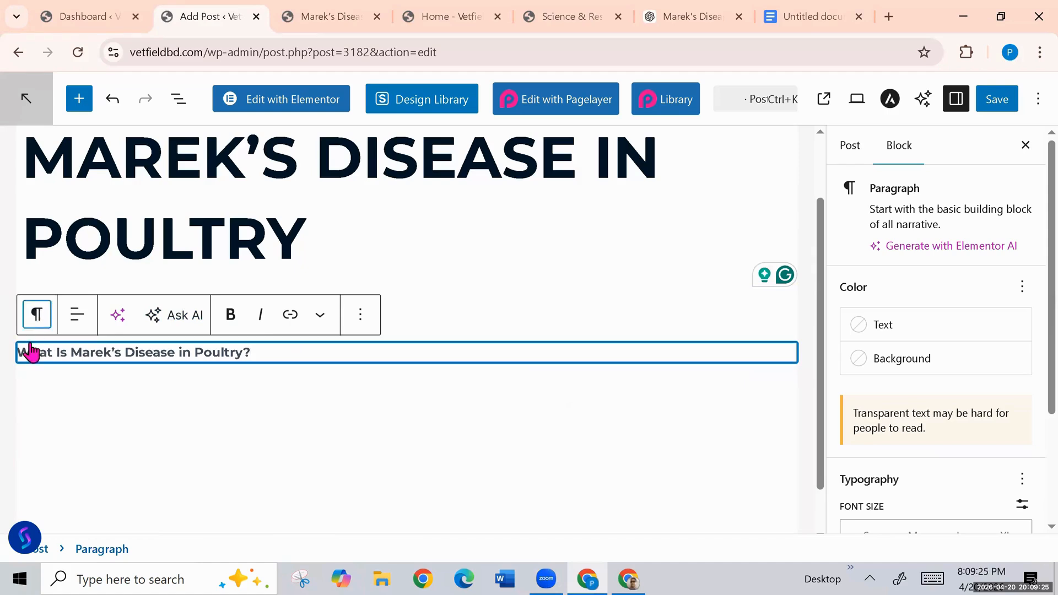
scroll(127, 432, down, 2)
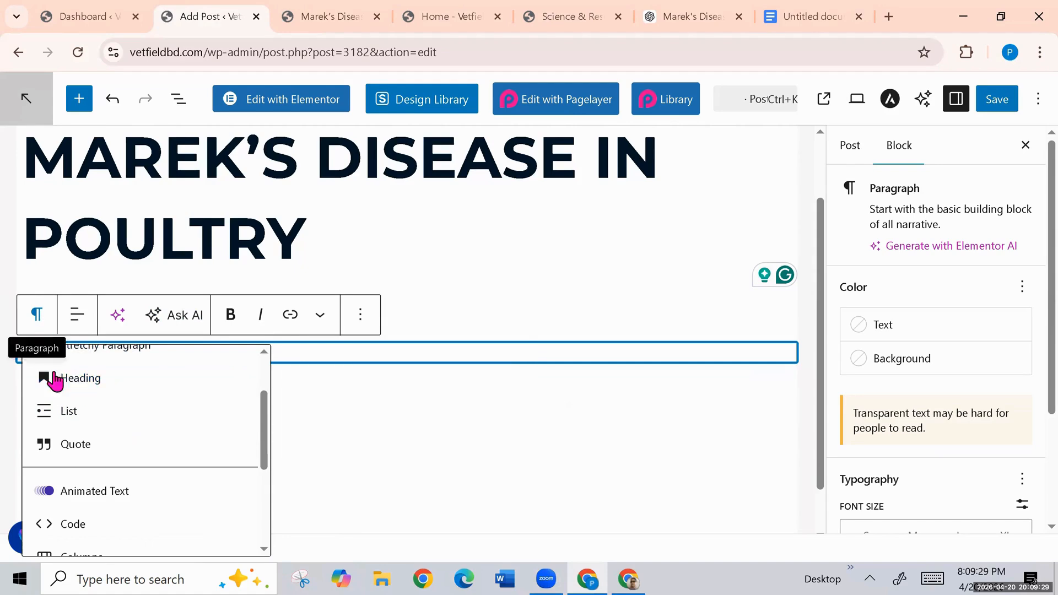
click(79, 389)
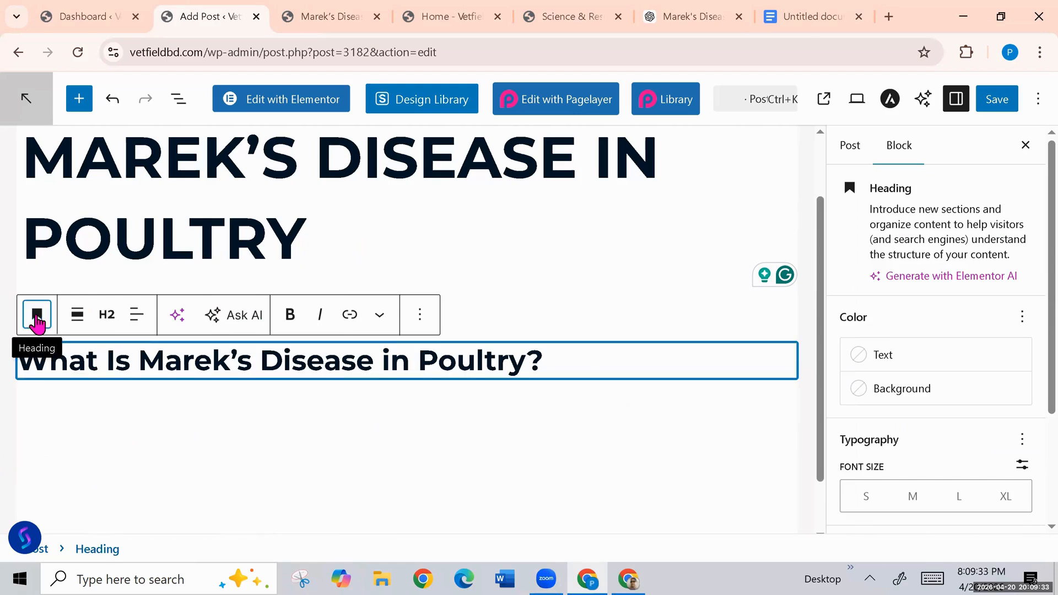
click(36, 317)
scroll(87, 479, down, 2)
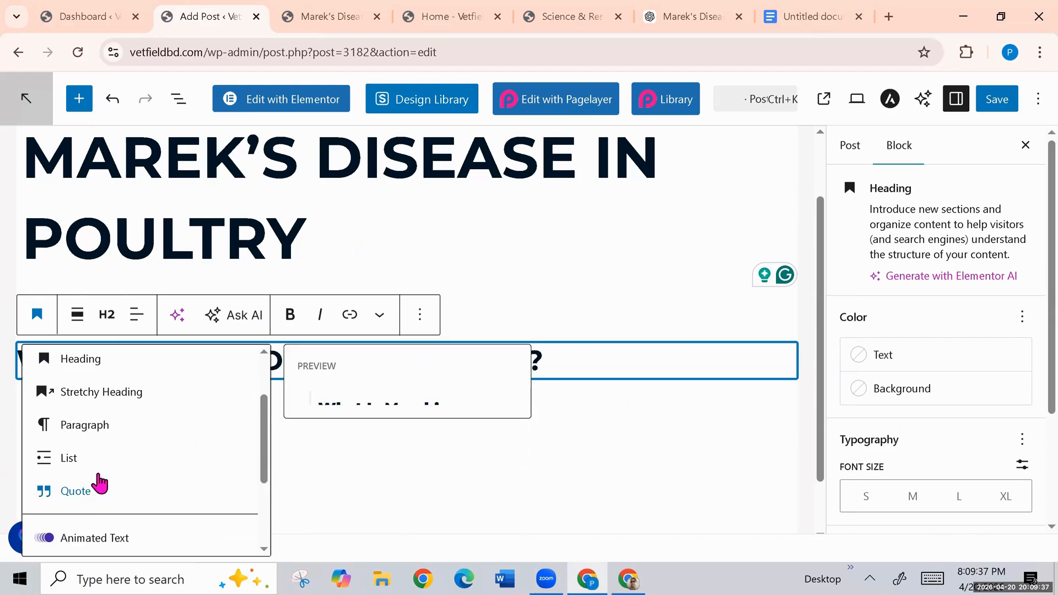
scroll(88, 468, up, 2)
scroll(99, 508, down, 3)
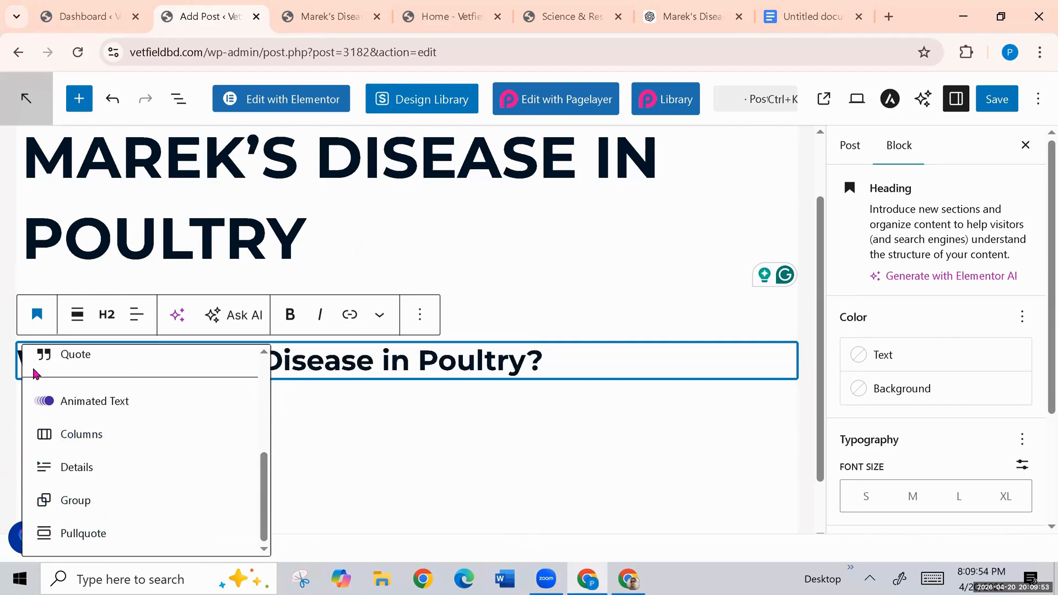
click(48, 325)
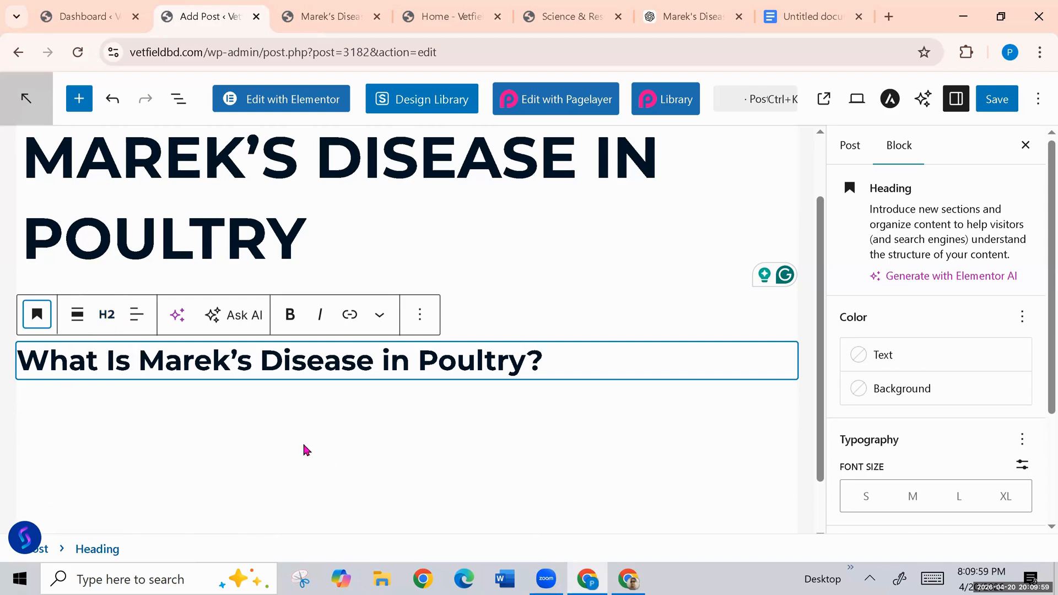
Add an empty paragraph below the heading, then copy the "Types of Marek's Disease" image from the Google Docs document and return to WordPress.
click(401, 425)
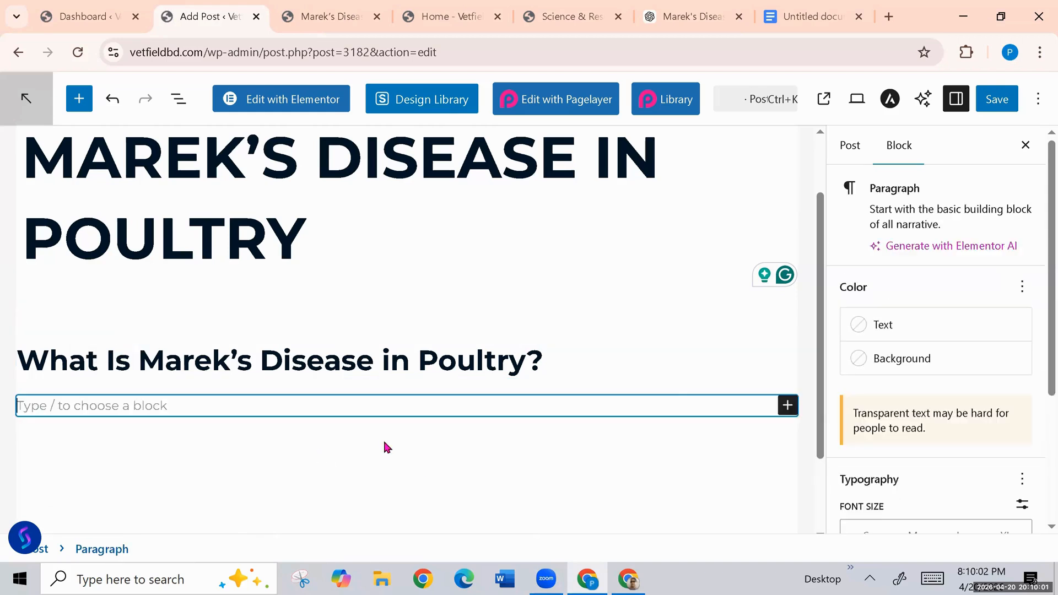
click(810, 17)
scroll(460, 370, down, 3)
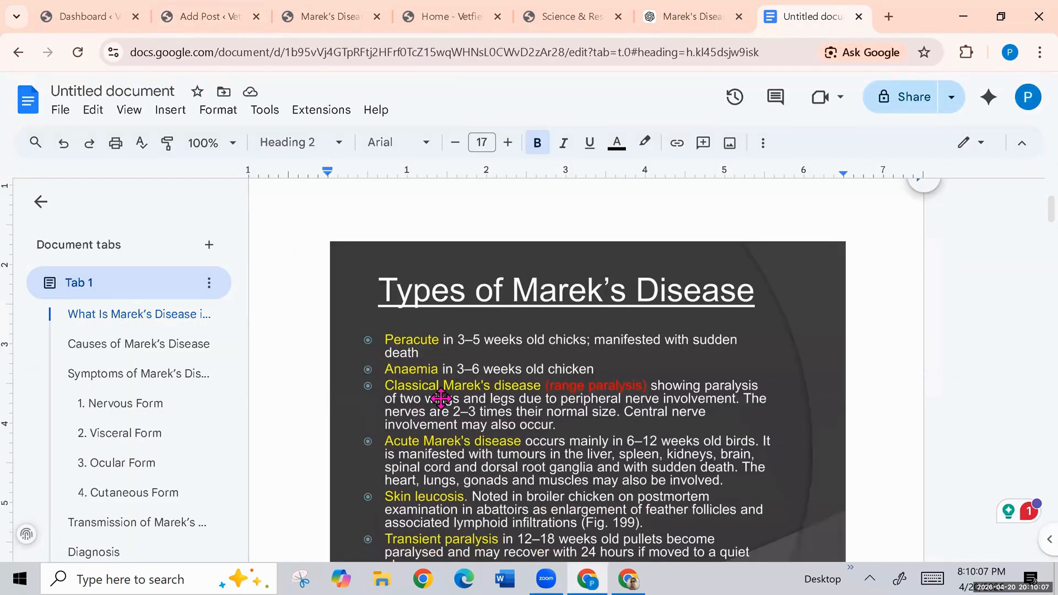
right_click(446, 365)
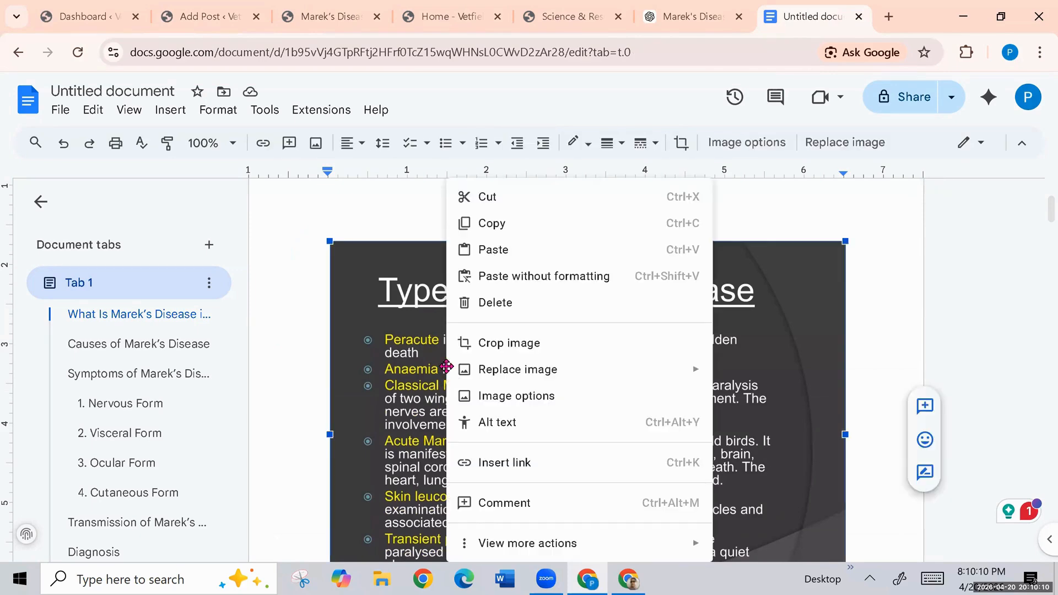
click(491, 227)
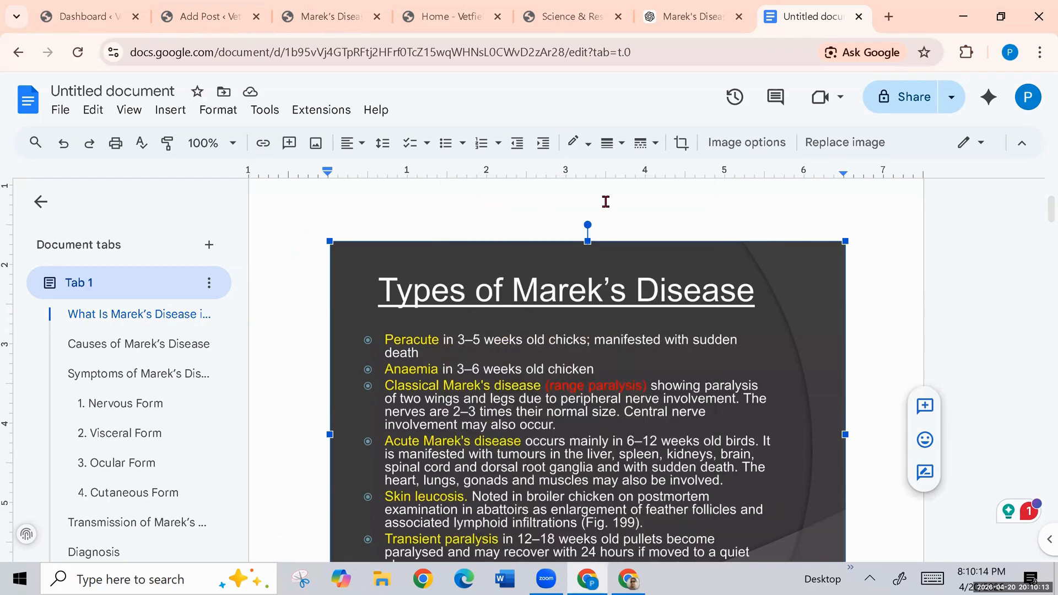
click(219, 24)
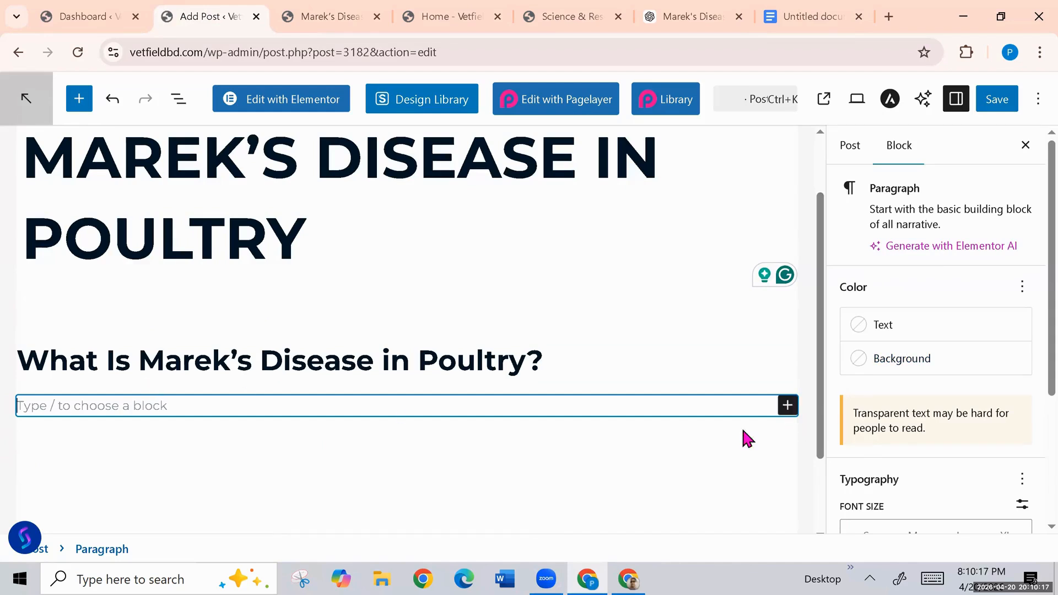
Insert a Gallery block below the heading and check the media library and the Downloads folder for an image to add.
click(789, 408)
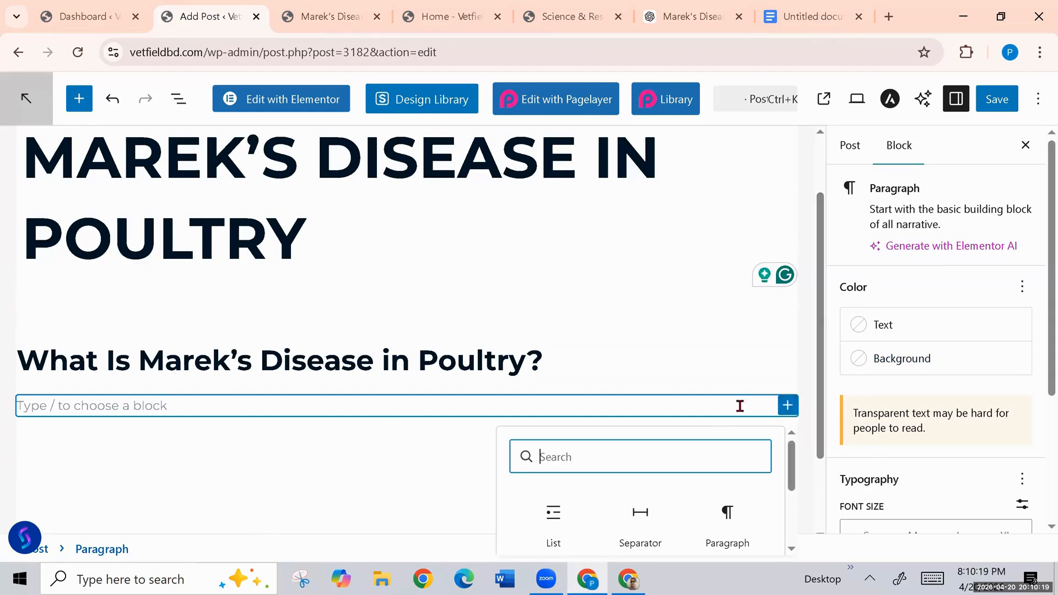
scroll(778, 415, down, 2)
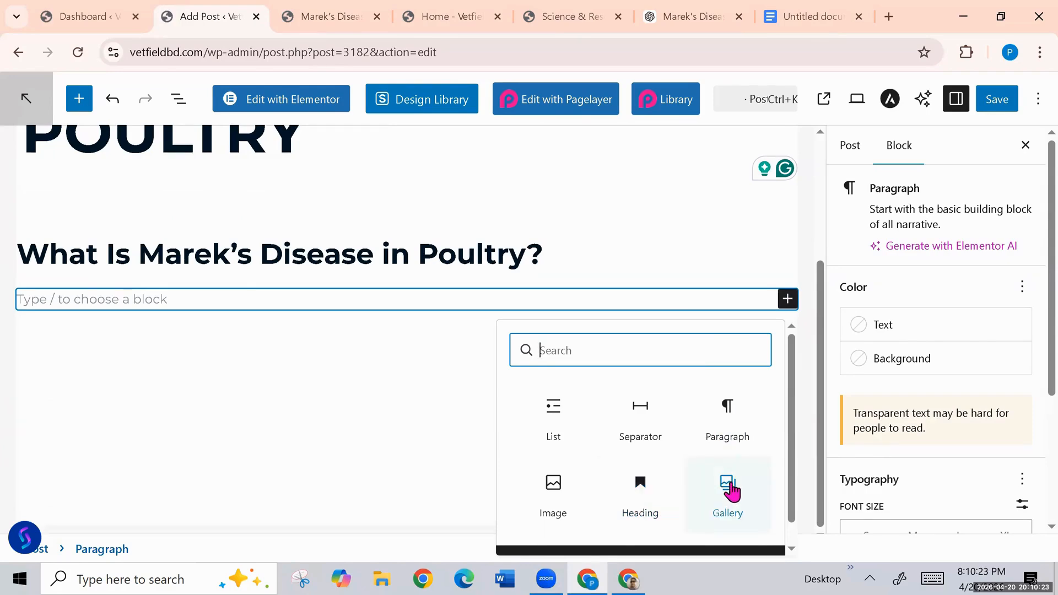
click(729, 490)
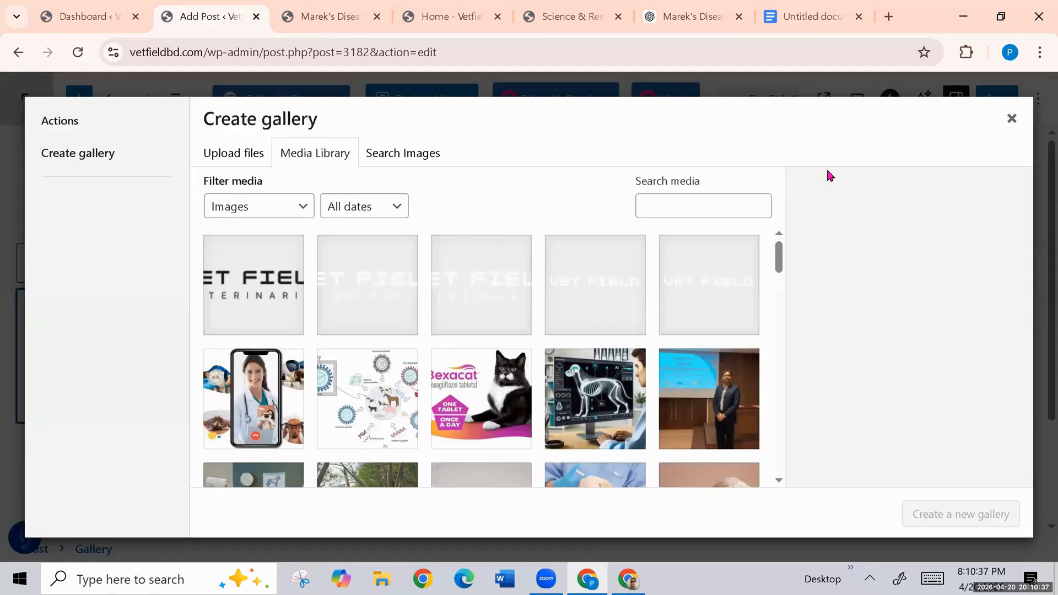
click(1013, 120)
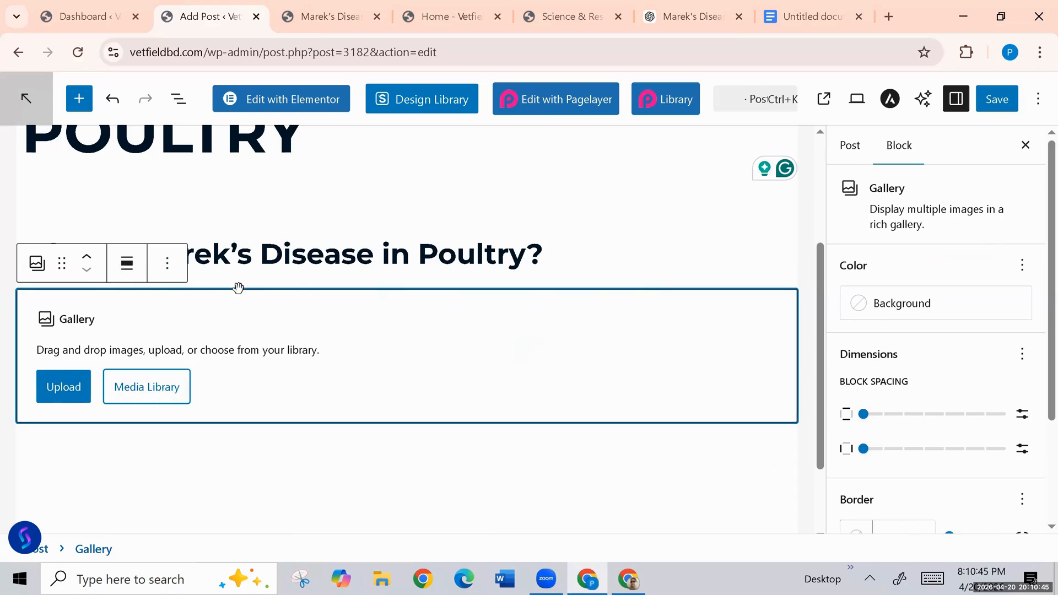
click(58, 399)
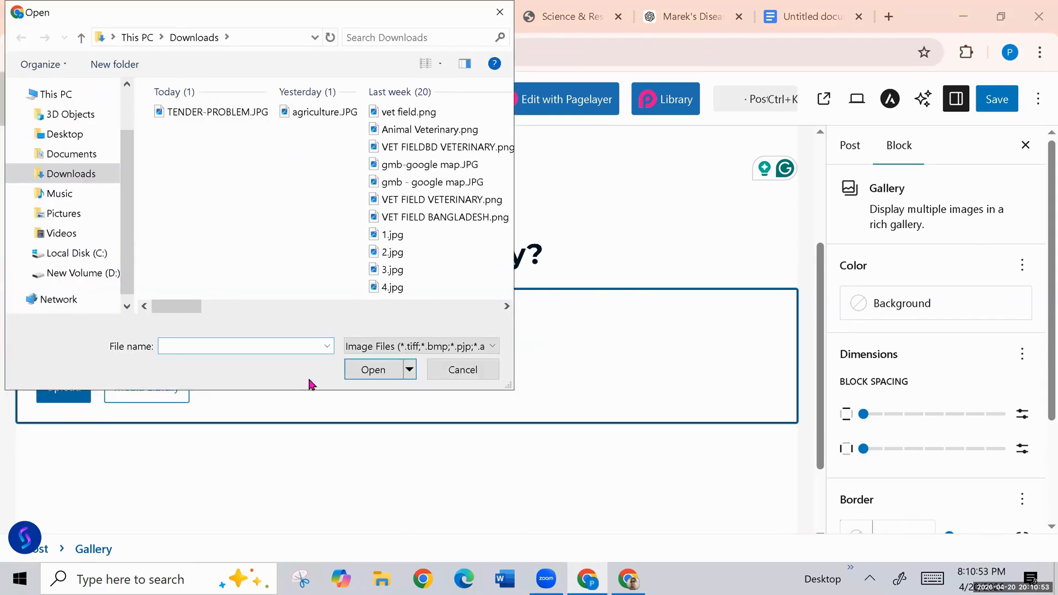
click(483, 369)
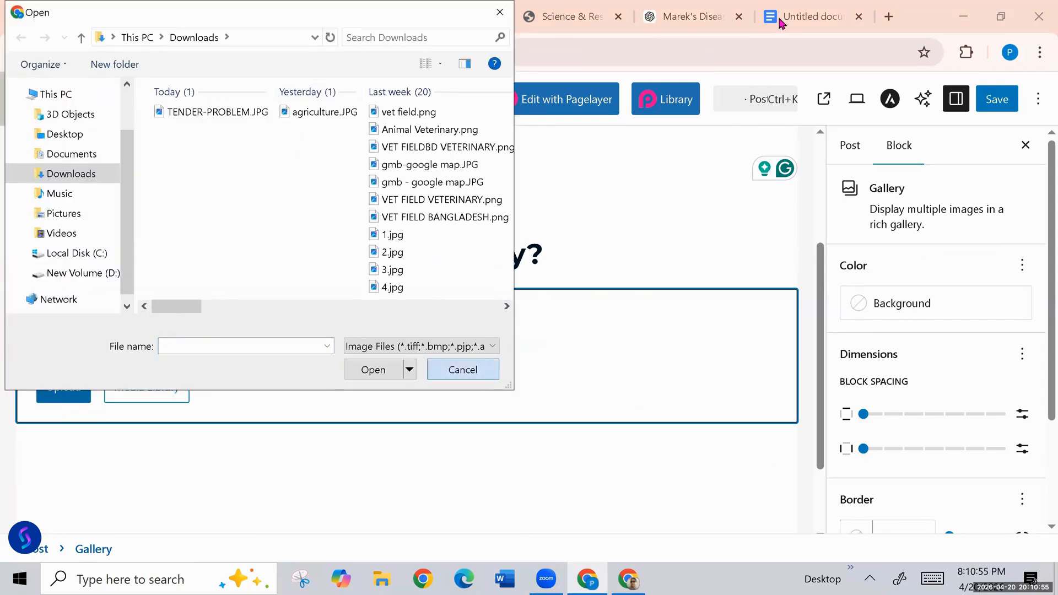
In Google Docs, copy everything from the "Types of Marek's Disease" image through the Conclusion paragraph, then return to the WordPress post editor.
click(803, 16)
right_click(541, 333)
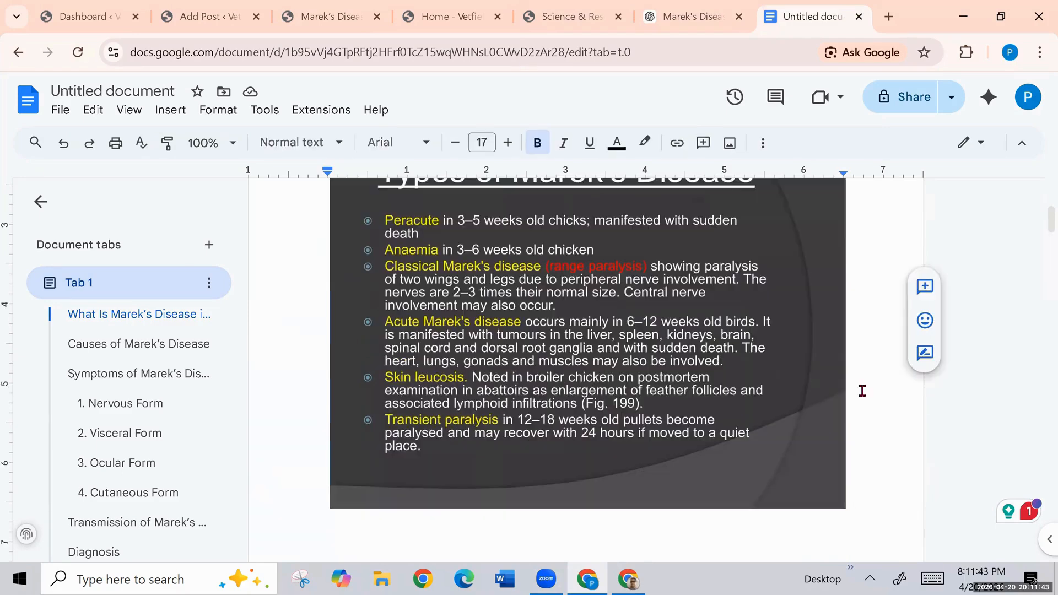
scroll(862, 390, up, 4)
scroll(534, 398, down, 3)
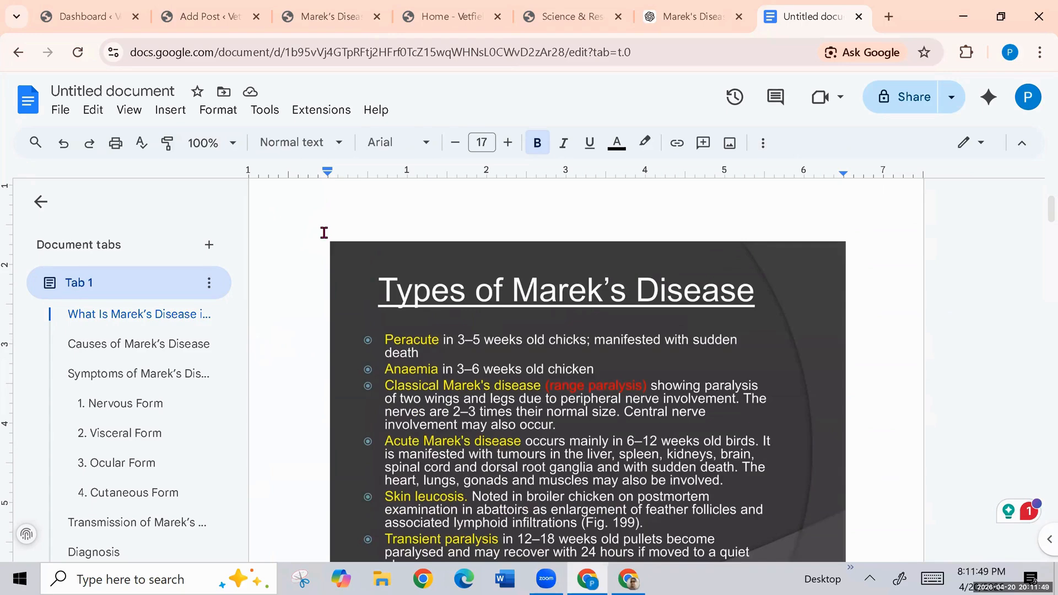
drag(349, 251, 763, 589)
right_click(386, 472)
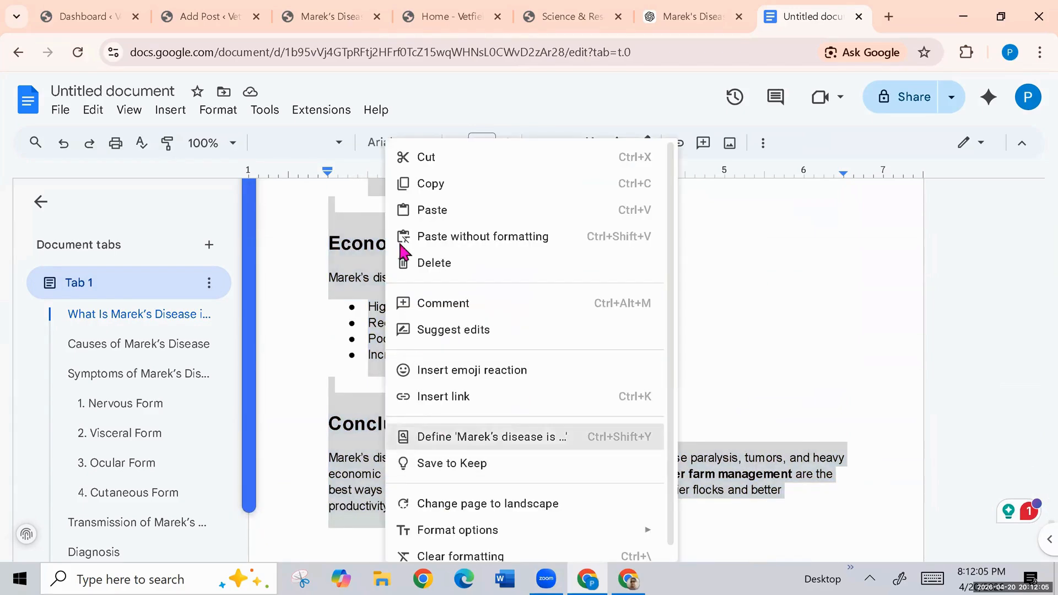
click(430, 184)
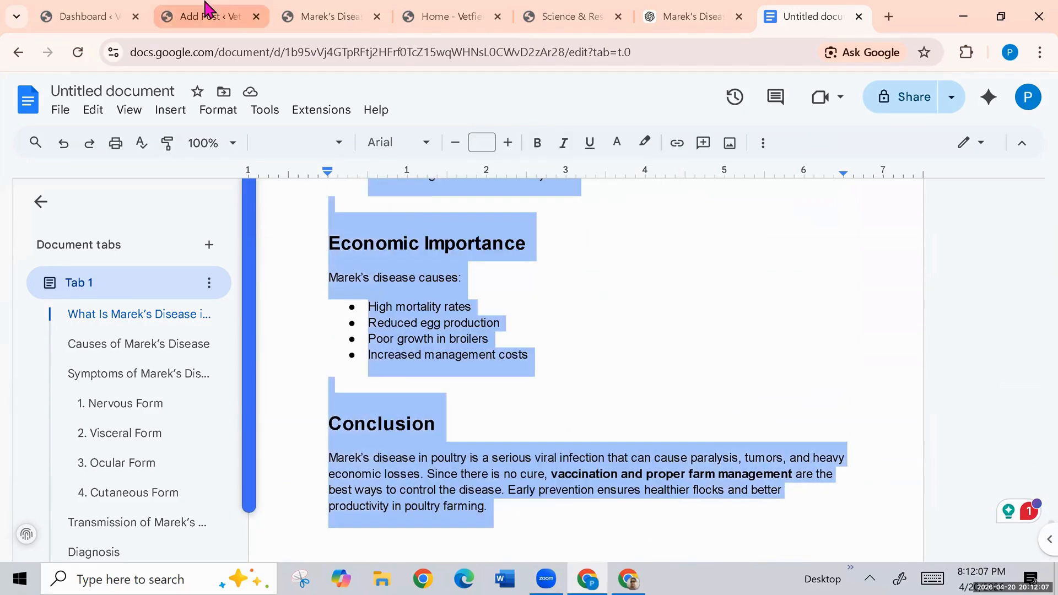
click(206, 16)
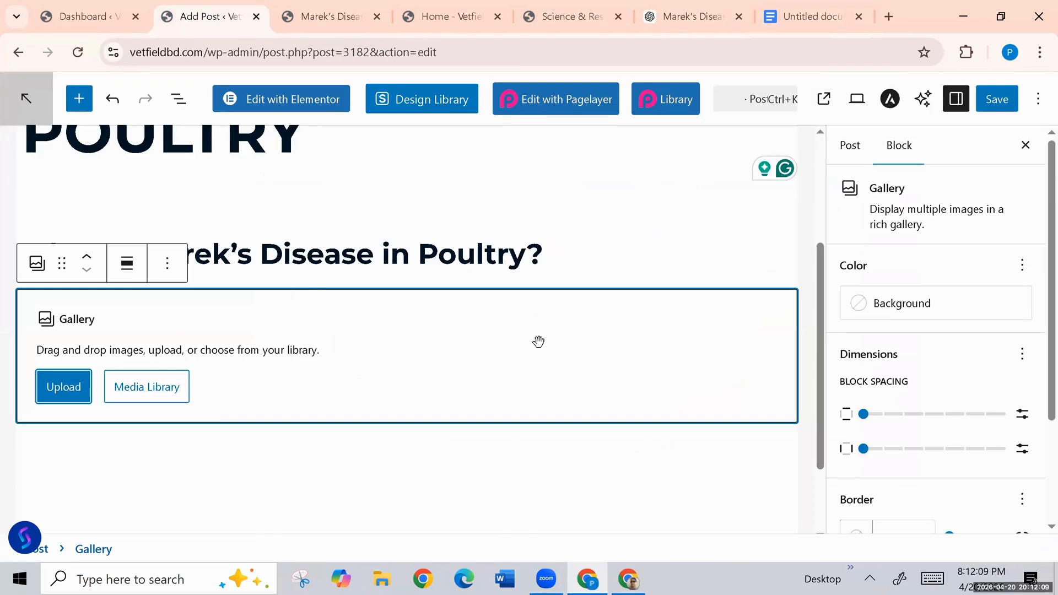
Delete the empty Gallery block below the "What Is Marek’s Disease in Poultry?" heading.
click(167, 267)
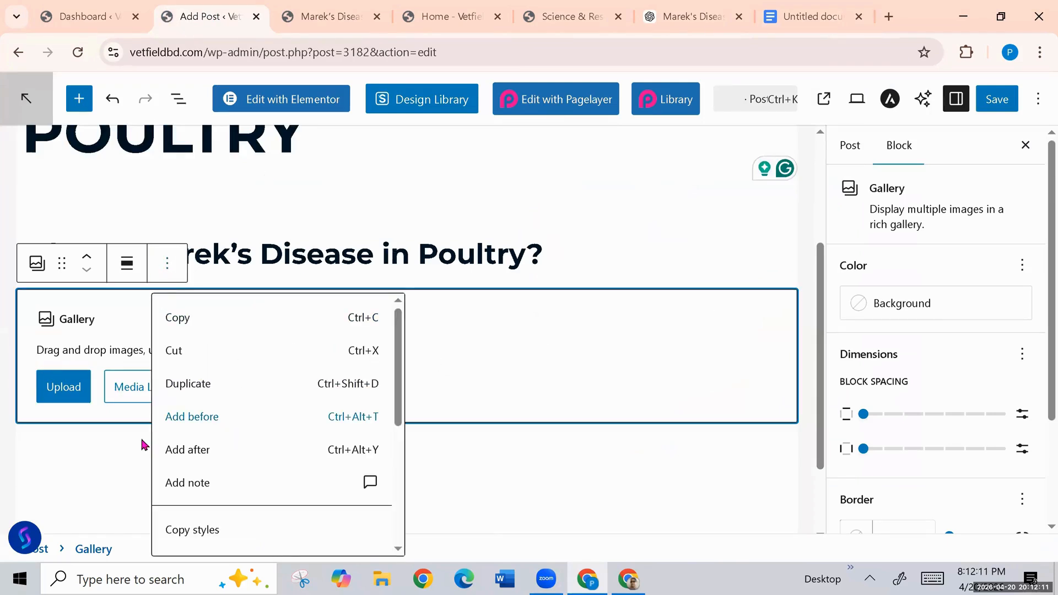
scroll(237, 472, down, 3)
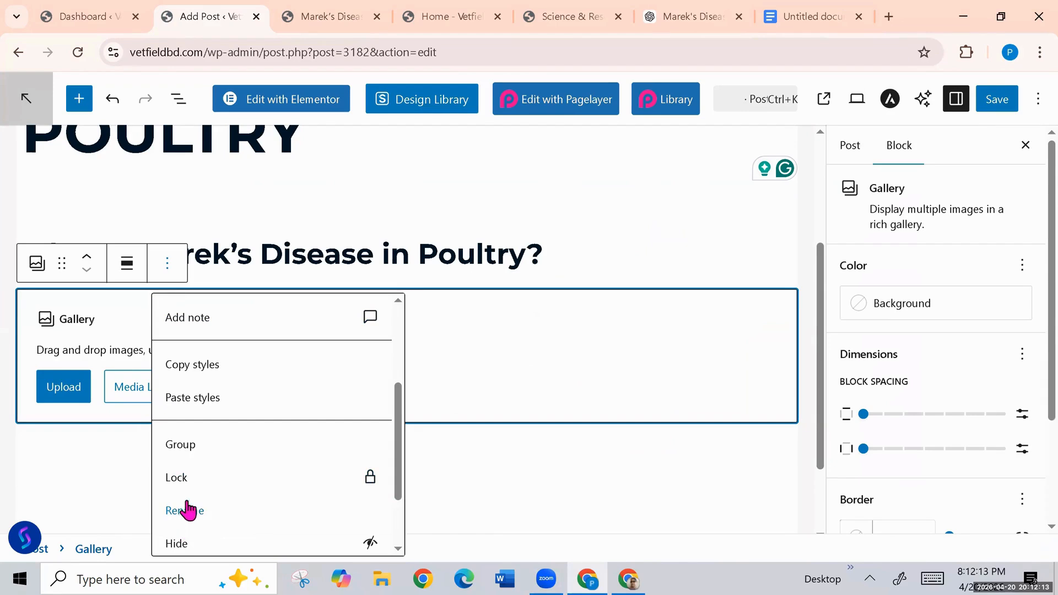
scroll(181, 469, down, 2)
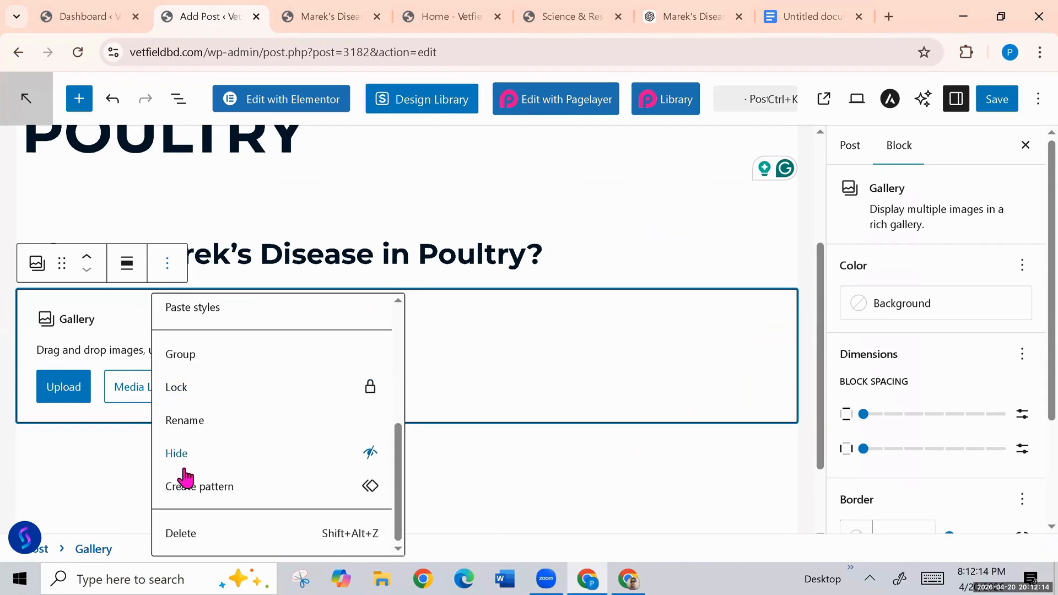
click(182, 534)
Paste the copied article content into an empty paragraph block below the heading and save the post.
click(391, 389)
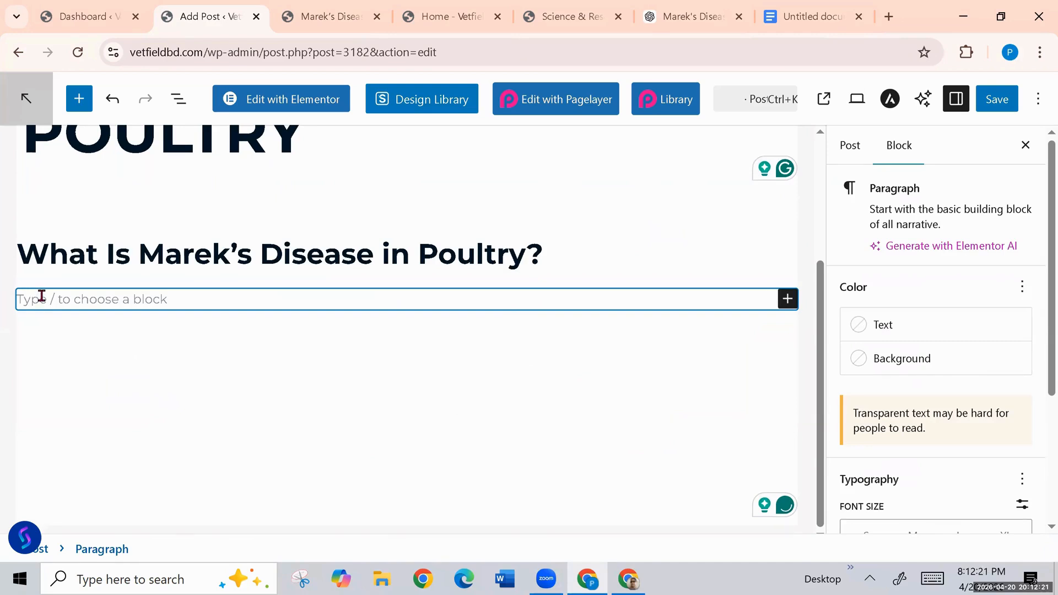
key(ctrl+v)
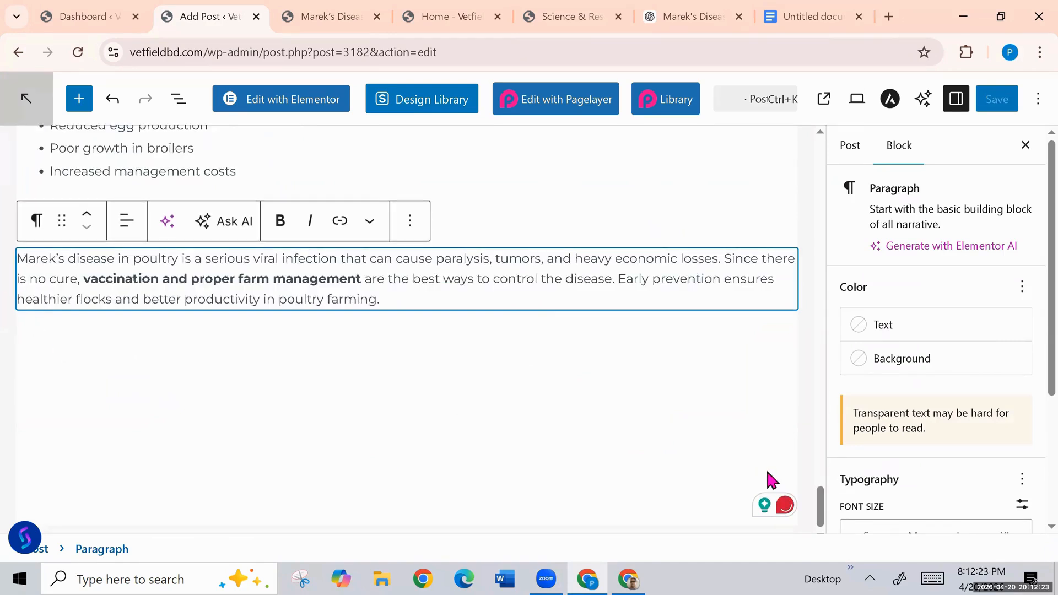
drag(821, 515, 823, 298)
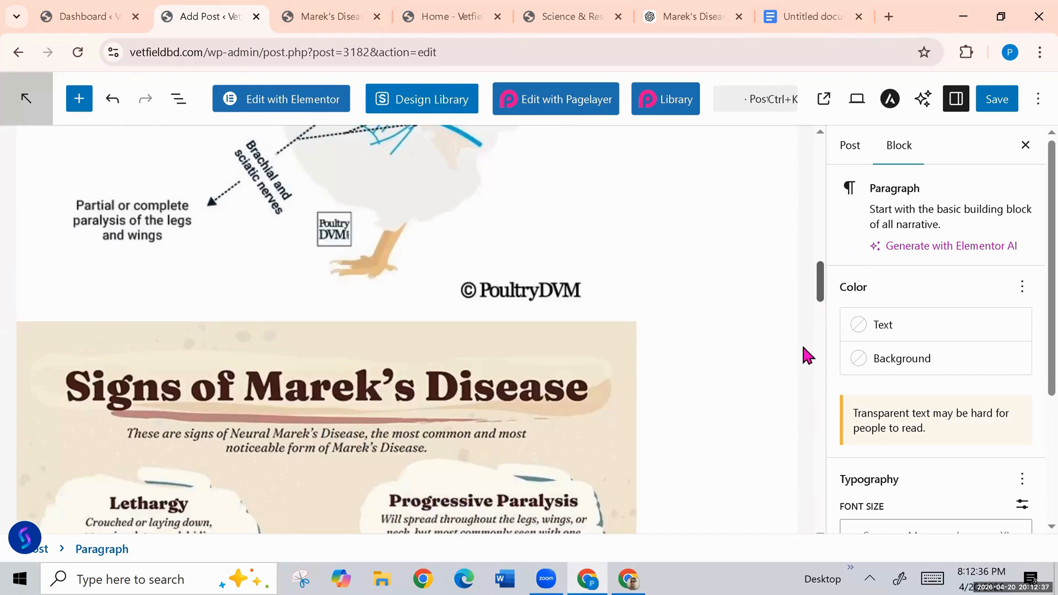
drag(803, 347, 836, 526)
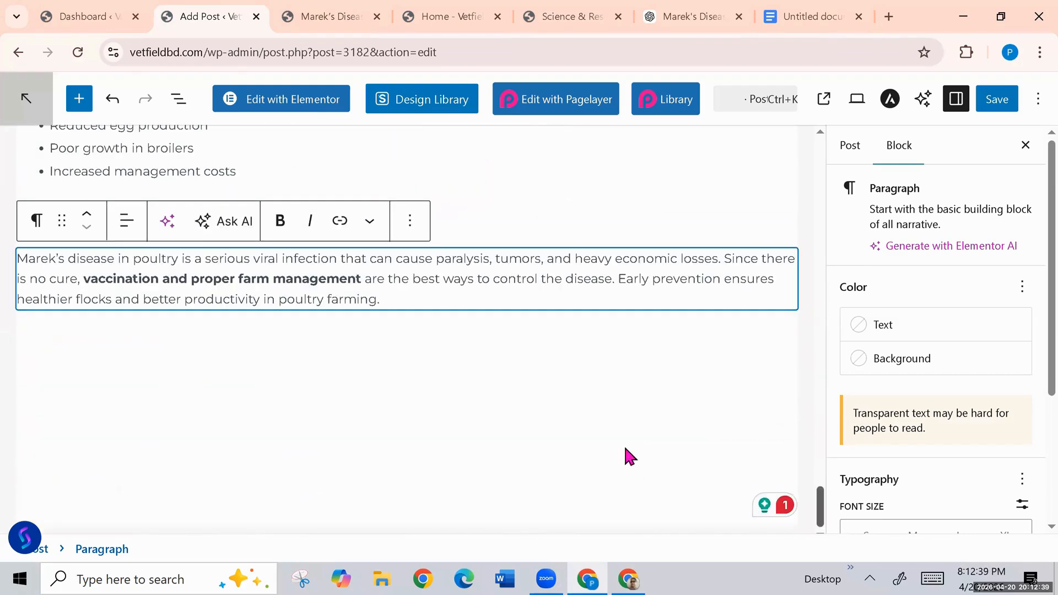
click(549, 399)
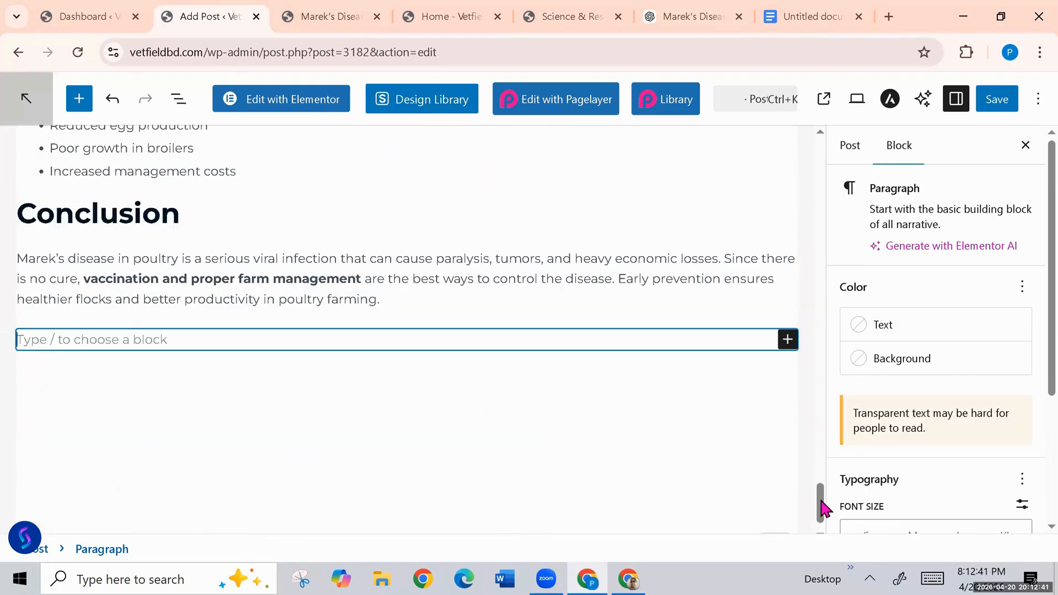
click(997, 102)
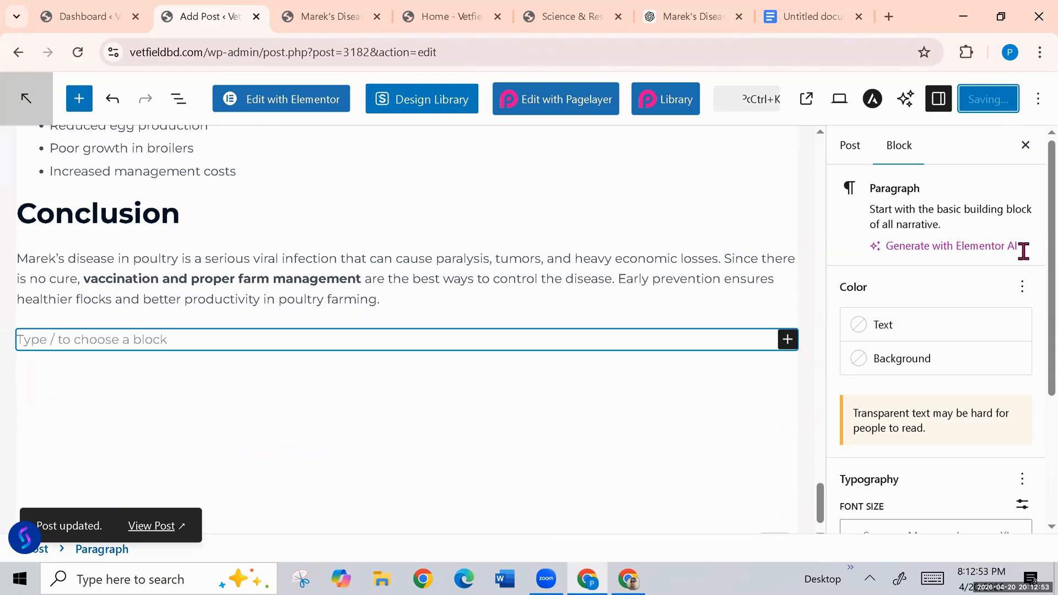
scroll(1042, 347, down, 4)
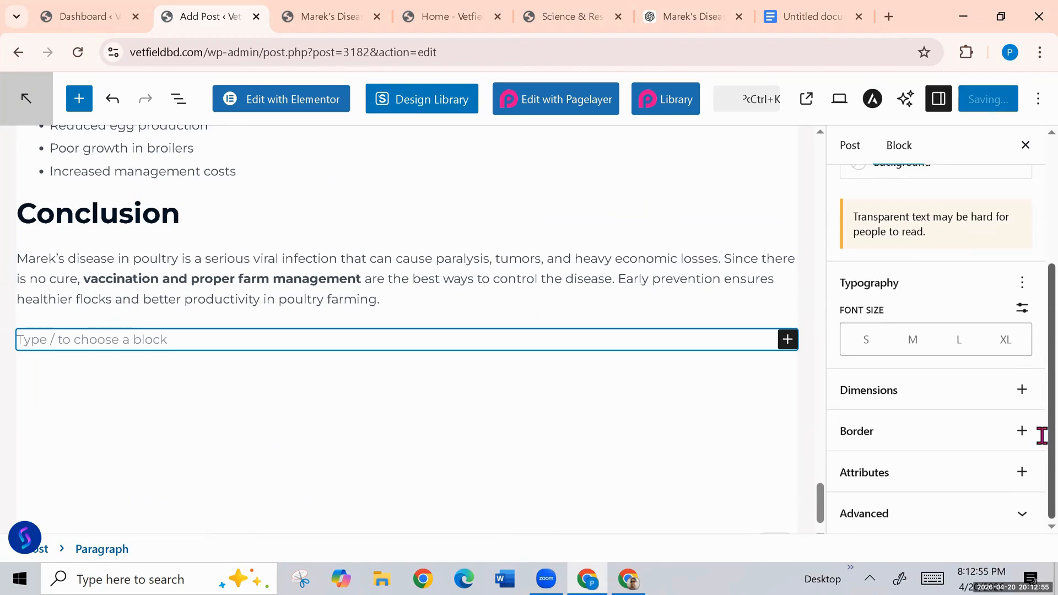
scroll(1046, 384, up, 4)
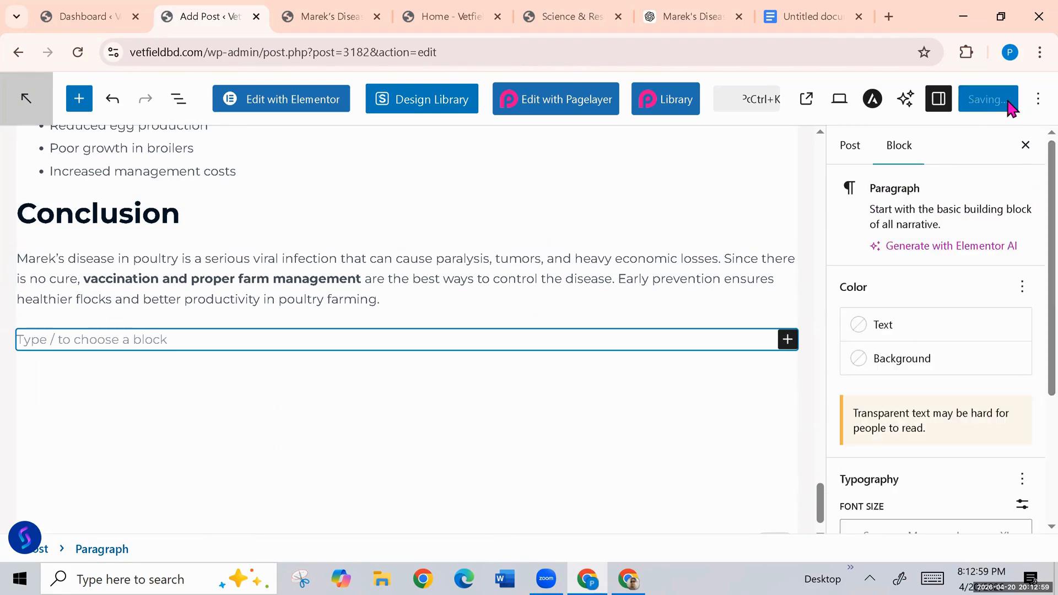
Set the "Neurological (Nerve) Form of Marek's Disease" image from the media library as the post's featured image.
click(849, 154)
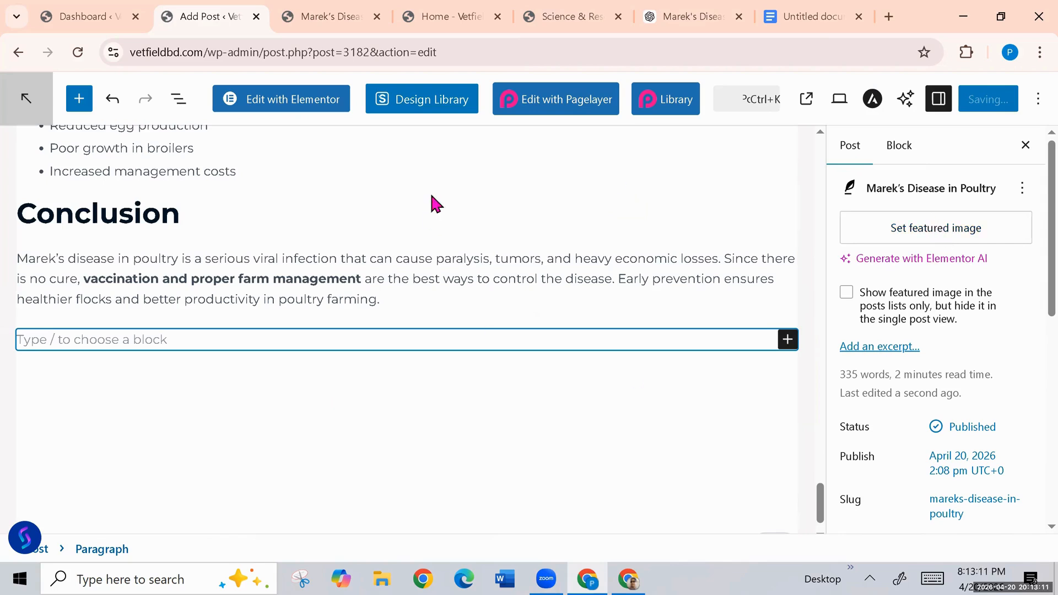
click(917, 233)
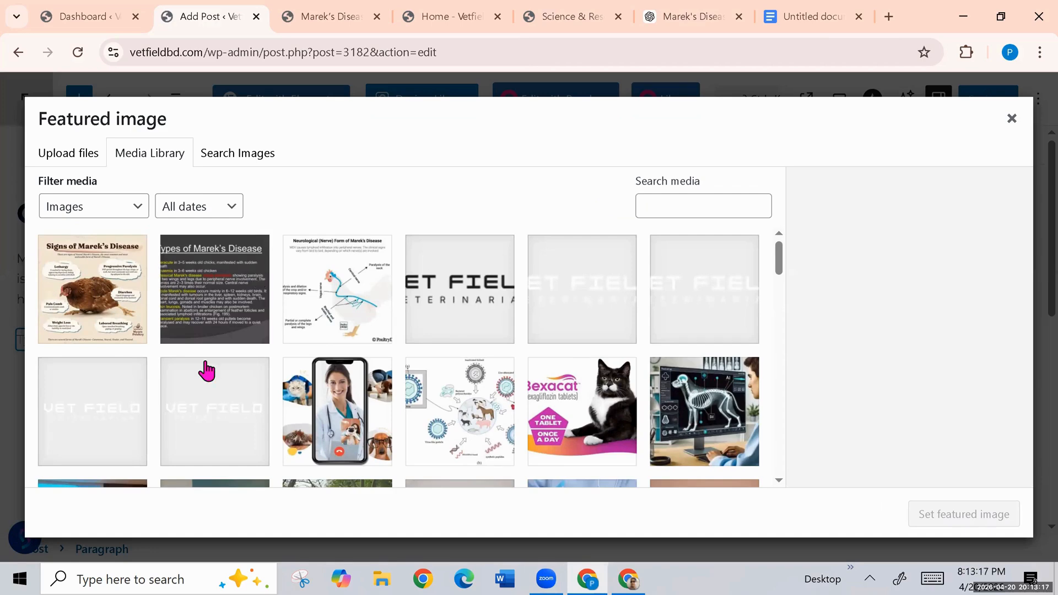
click(94, 306)
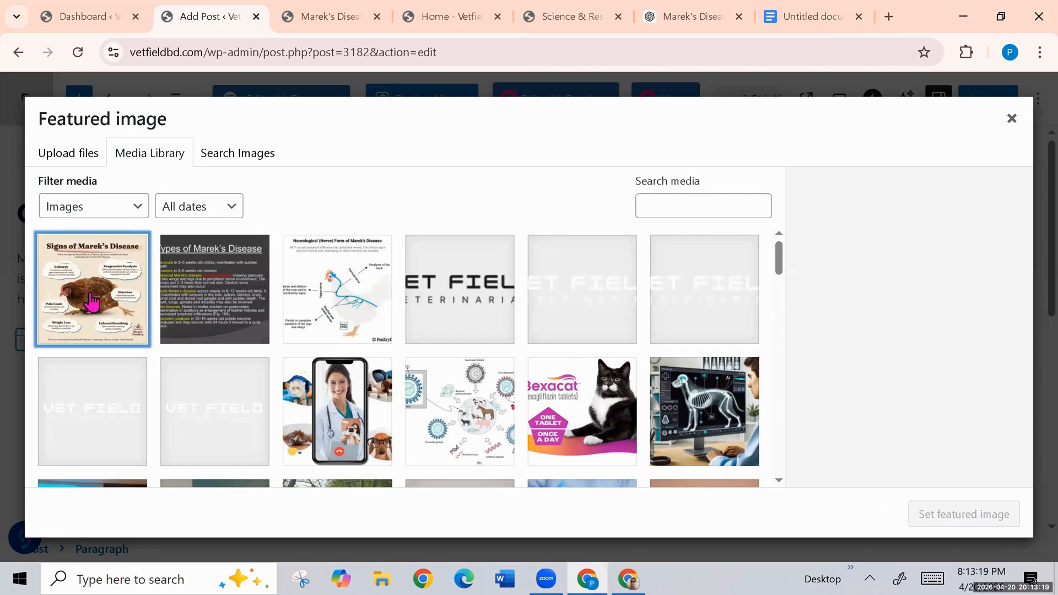
click(336, 298)
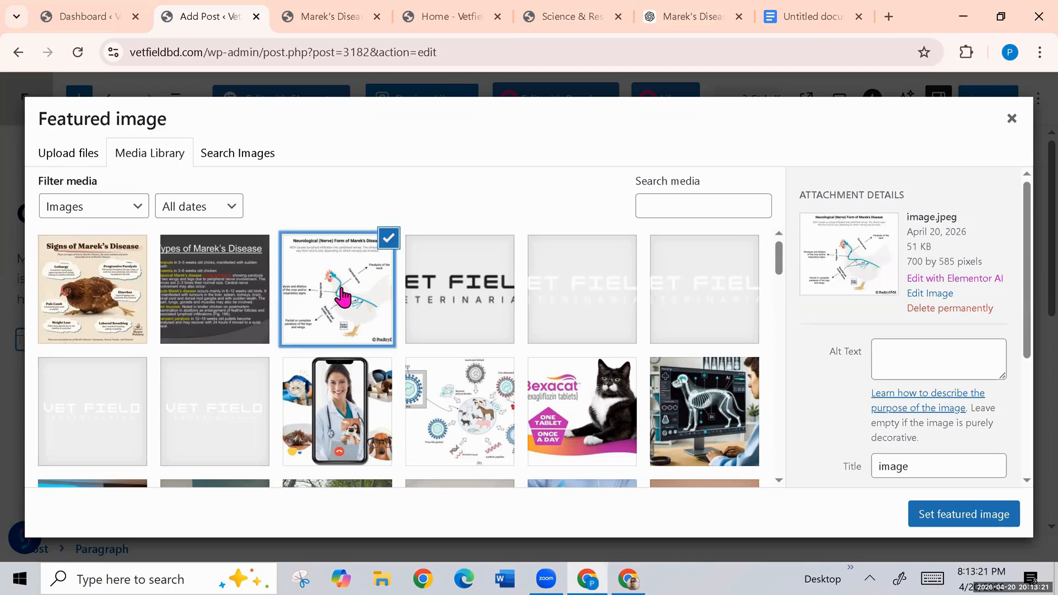
click(964, 518)
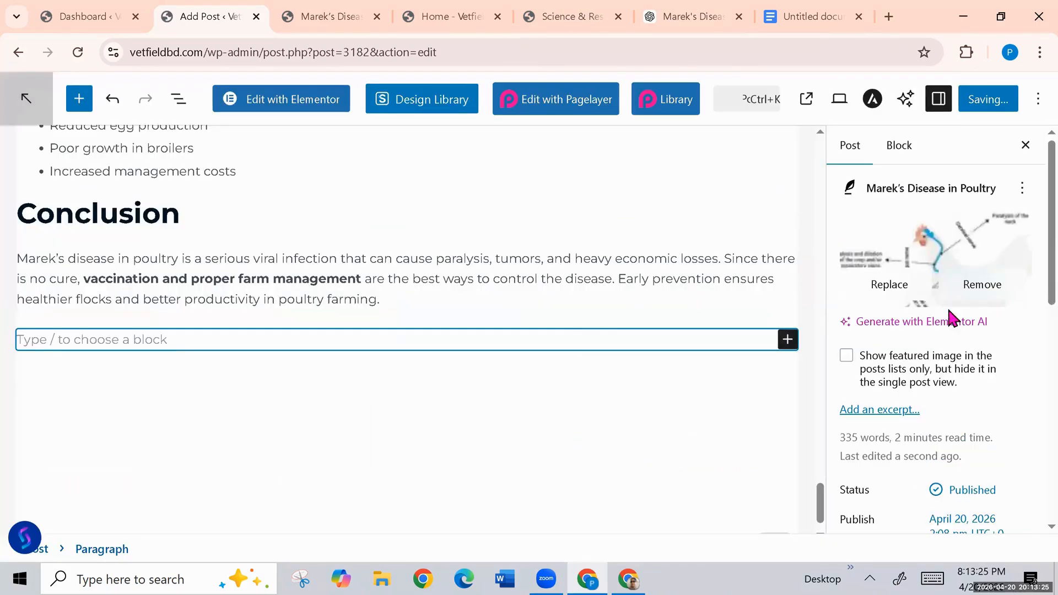
Review the pasted article and the post settings from the featured image down to the format.
scroll(652, 491, up, 15)
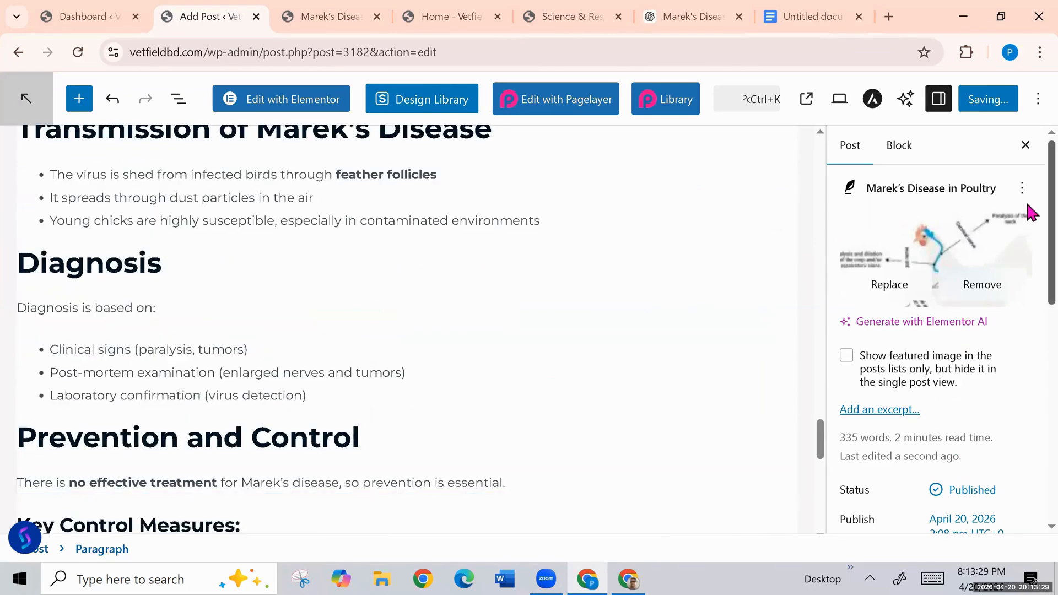
scroll(1032, 215, down, 2)
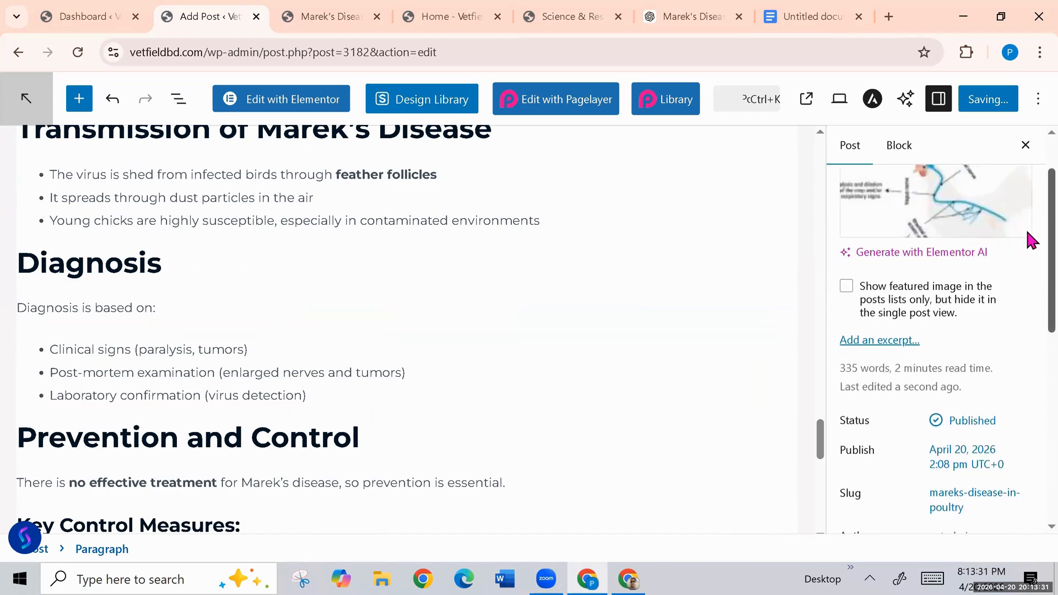
scroll(1032, 246, down, 1)
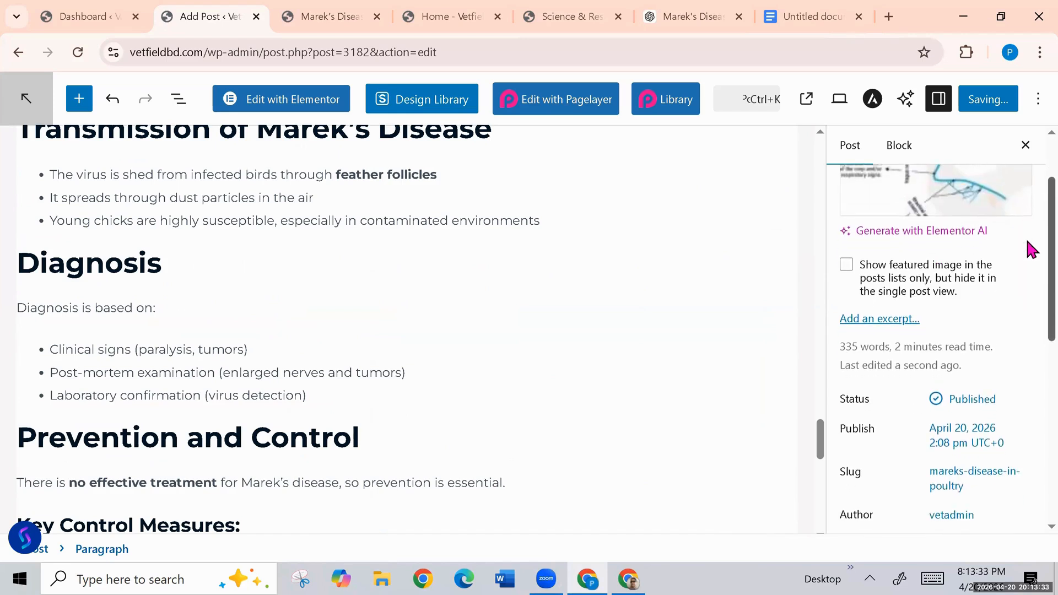
scroll(1028, 286, down, 3)
scroll(1032, 308, down, 2)
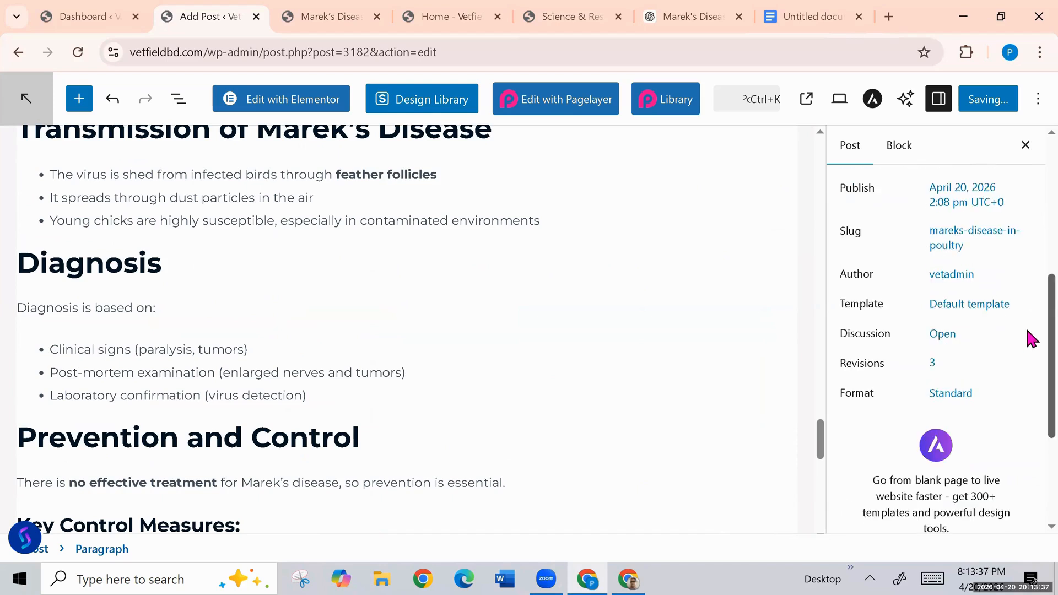
scroll(1032, 331, up, 2)
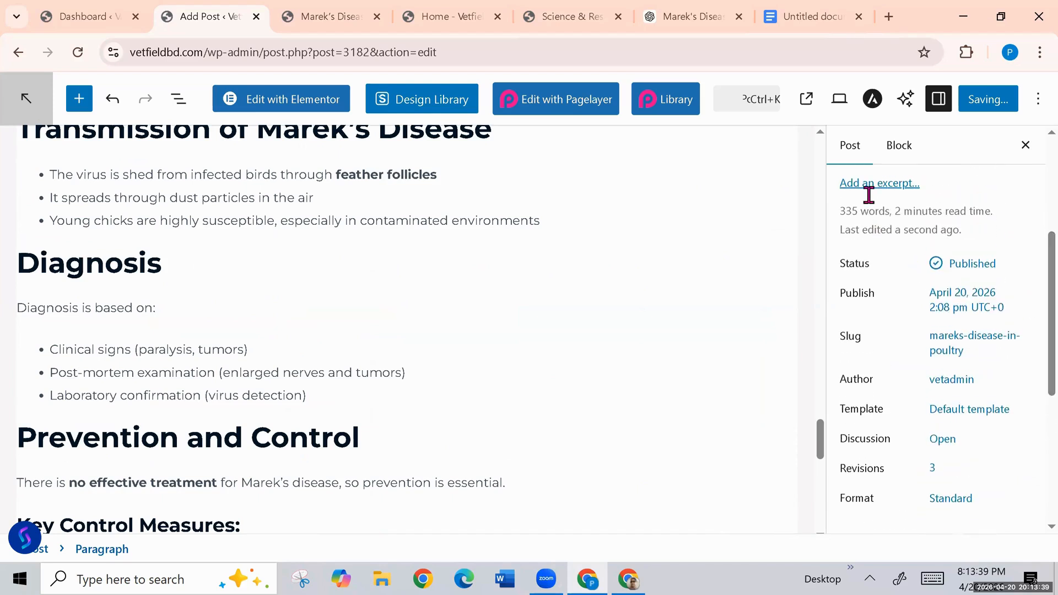
scroll(1041, 182, up, 1)
scroll(1041, 177, up, 4)
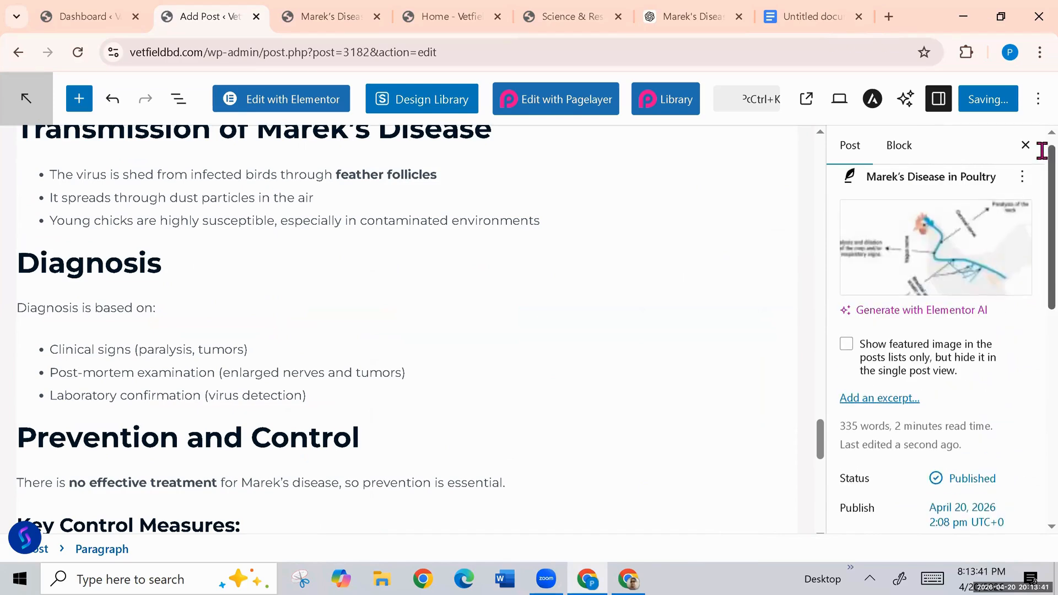
Replace the post's featured image with the "Signs of Marek's Disease" image from the media library.
mouse_move(899, 237)
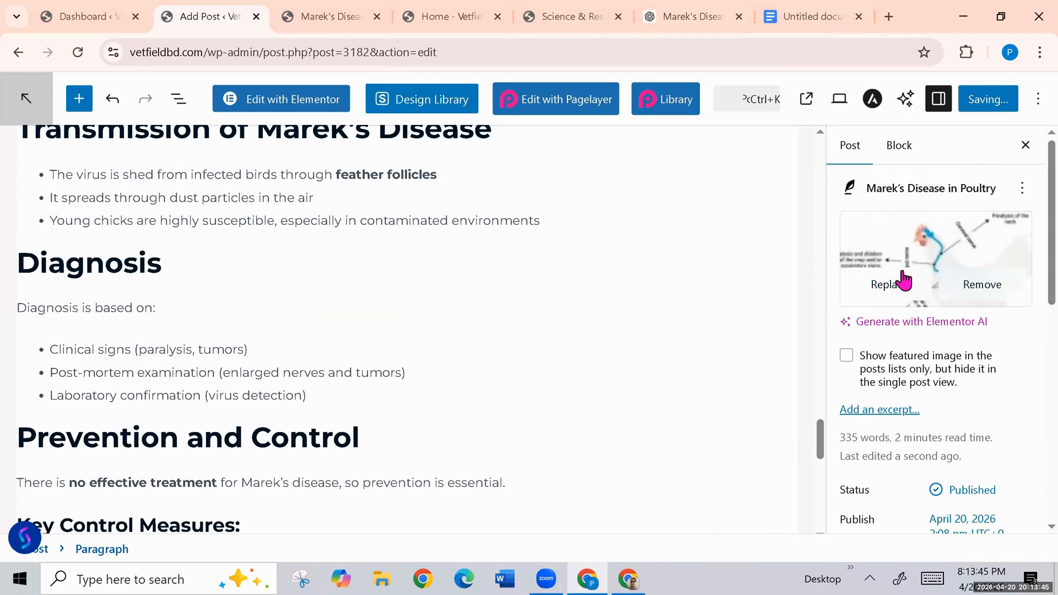
click(886, 284)
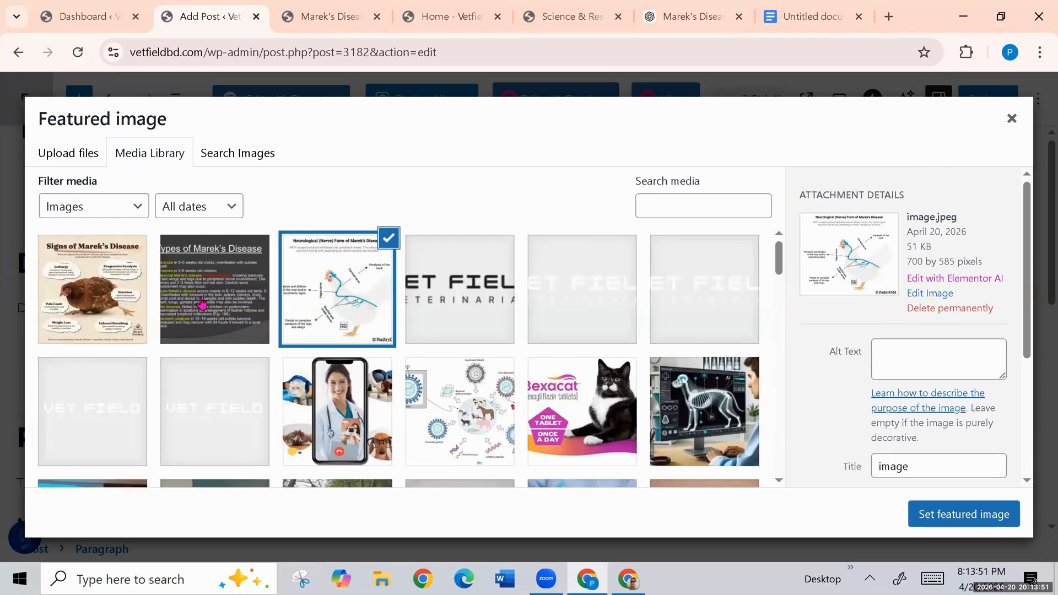
click(128, 304)
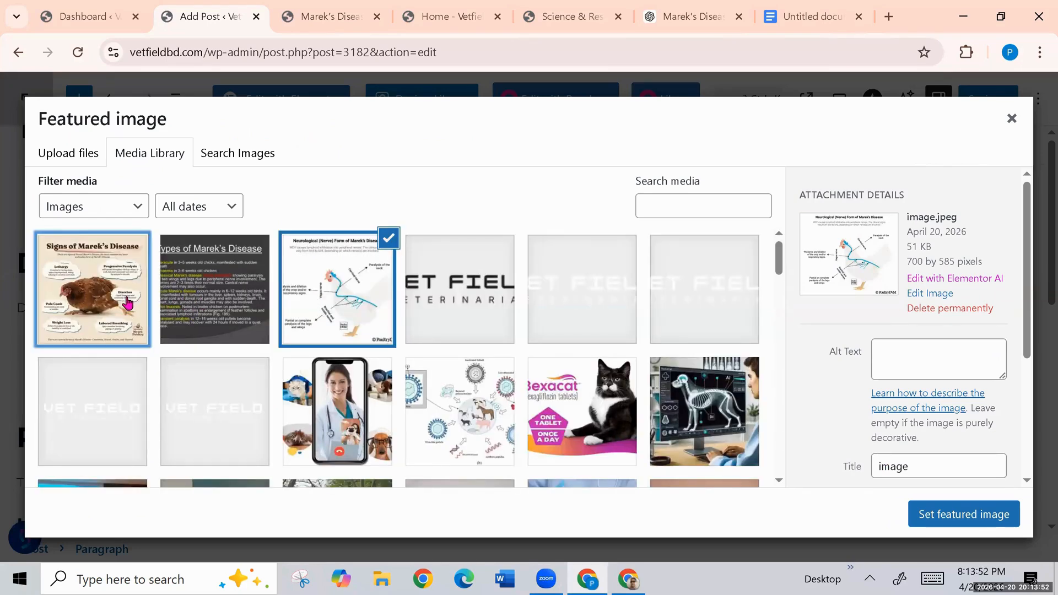
click(985, 516)
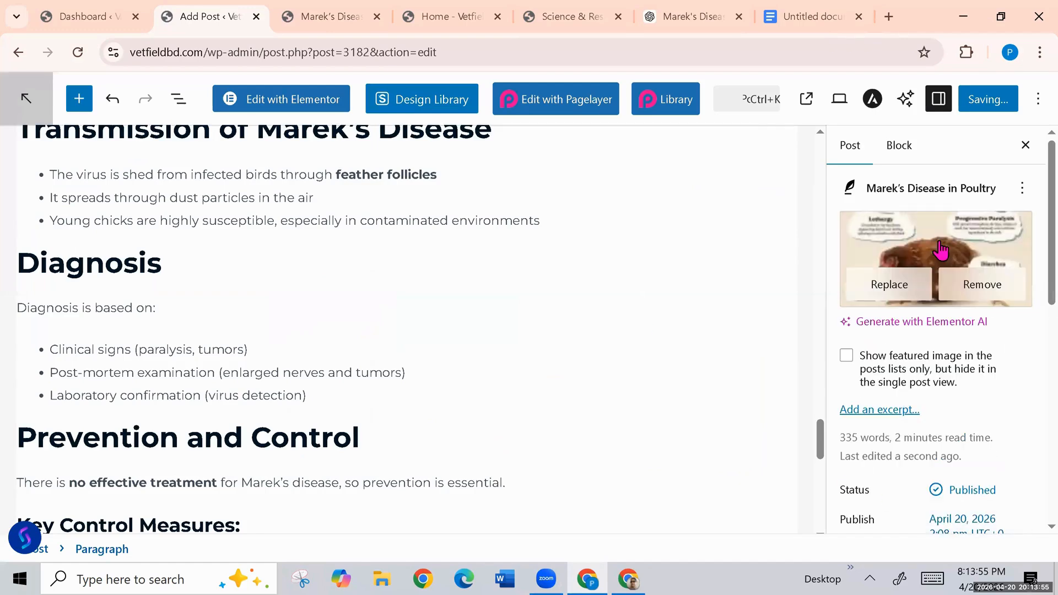
Disable pingbacks and trackbacks in the post's discussion settings, keeping comments open.
scroll(447, 408, up, 15)
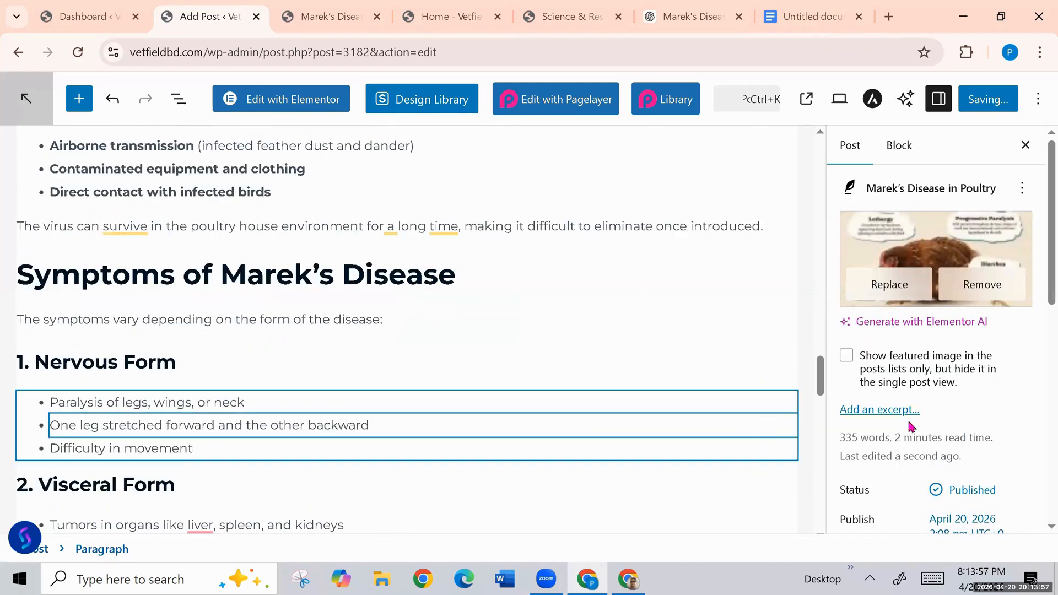
scroll(1015, 406, down, 2)
scroll(1001, 357, down, 3)
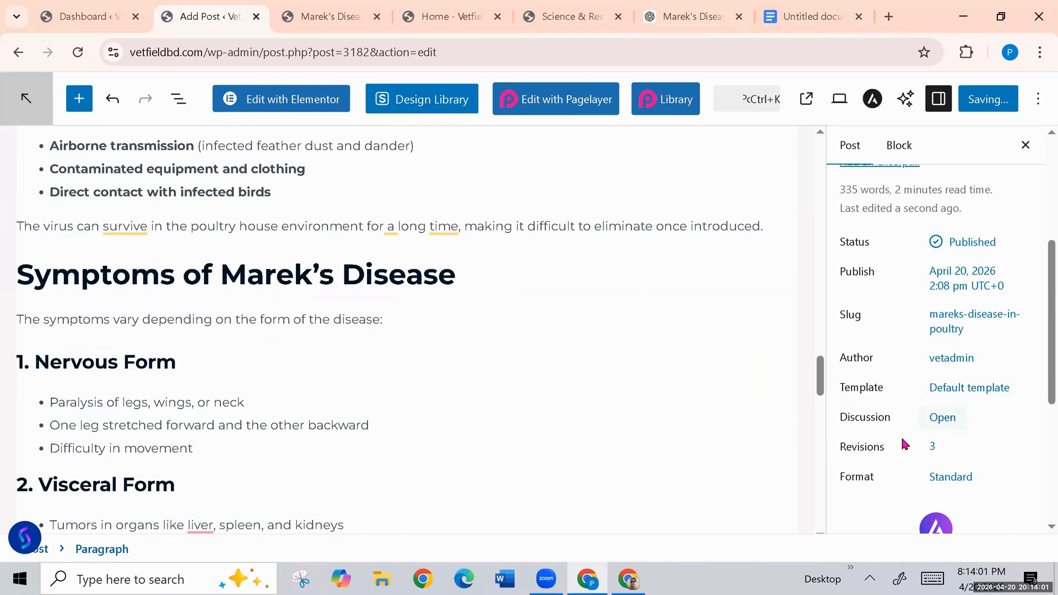
click(945, 421)
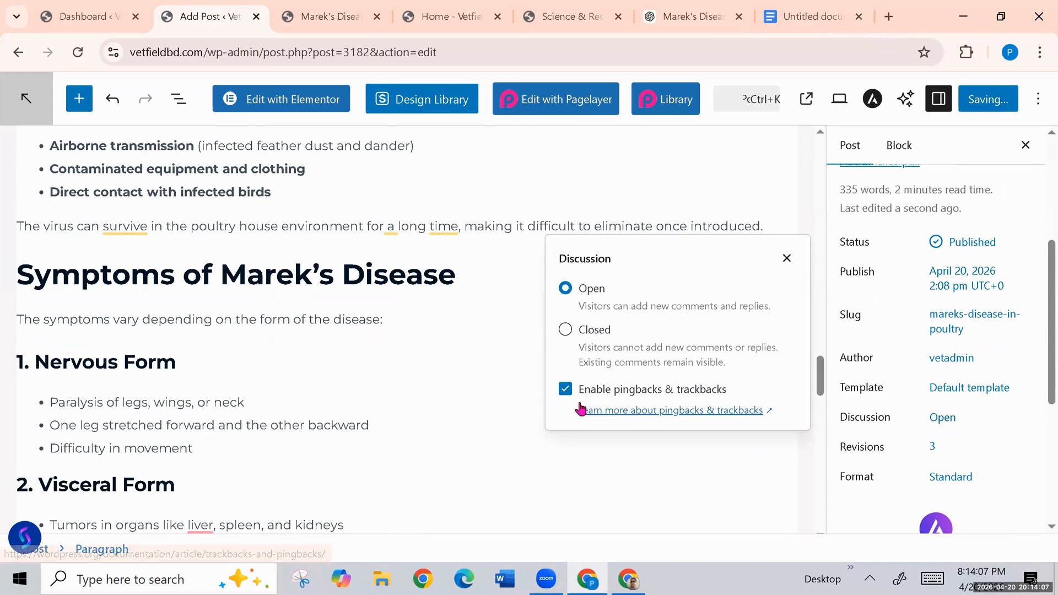
click(566, 391)
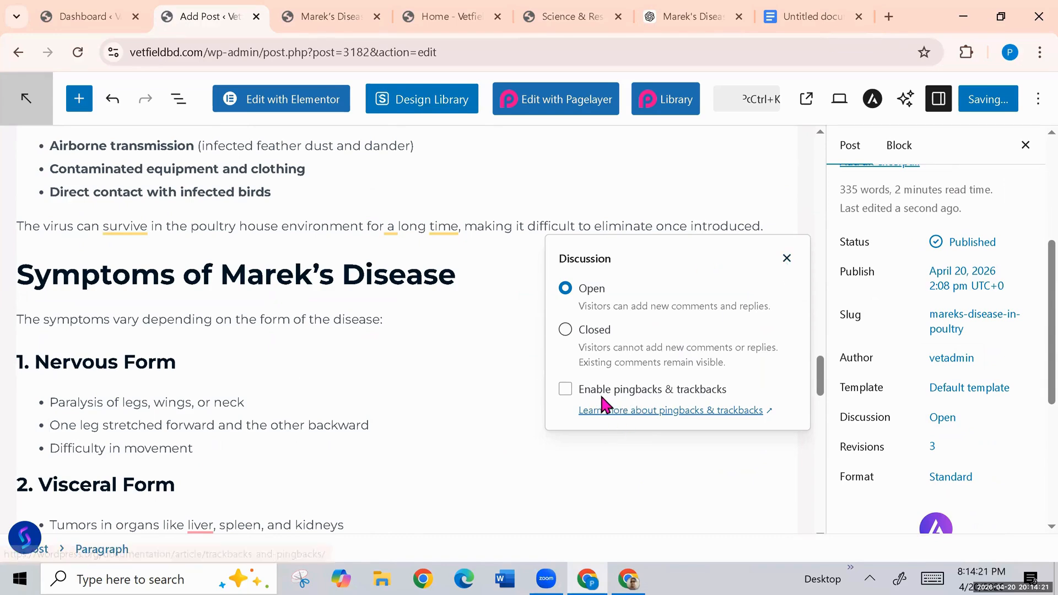
click(787, 259)
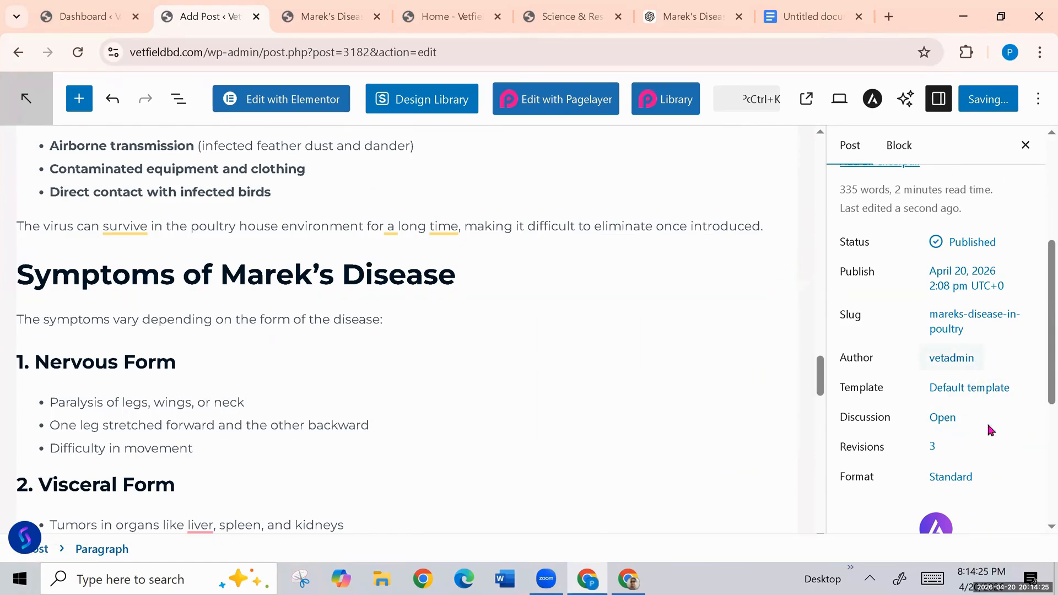
Open the form for adding a new category to the post, ready for its name.
scroll(1029, 423, down, 3)
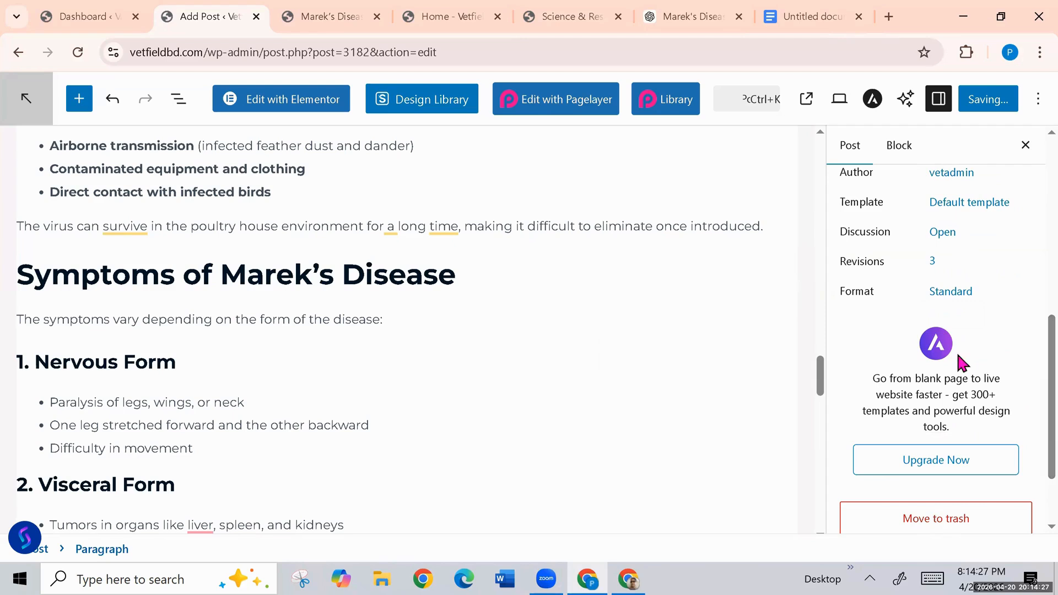
scroll(1032, 444, down, 2)
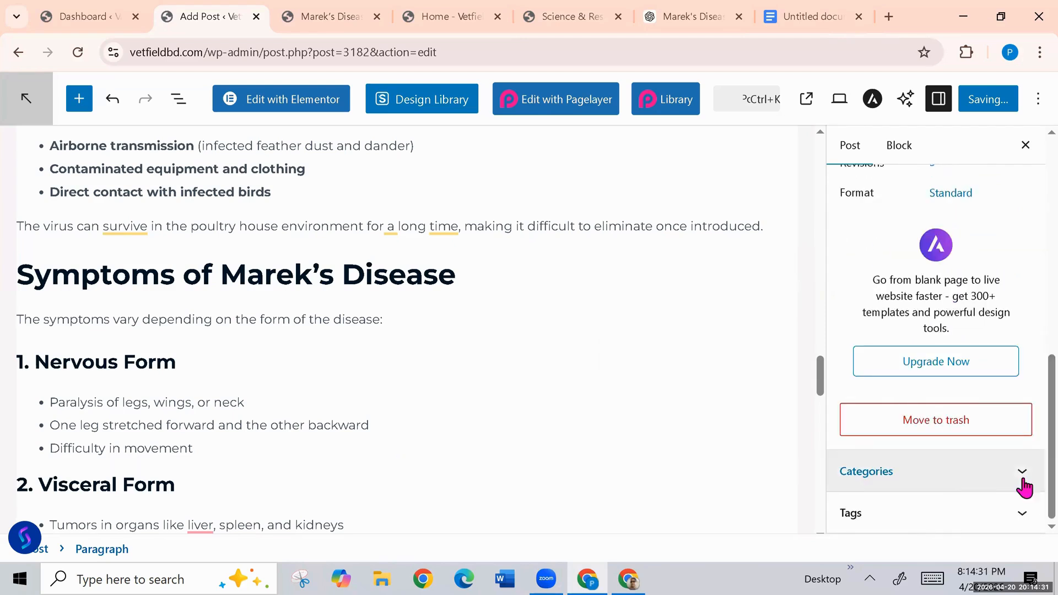
click(1021, 484)
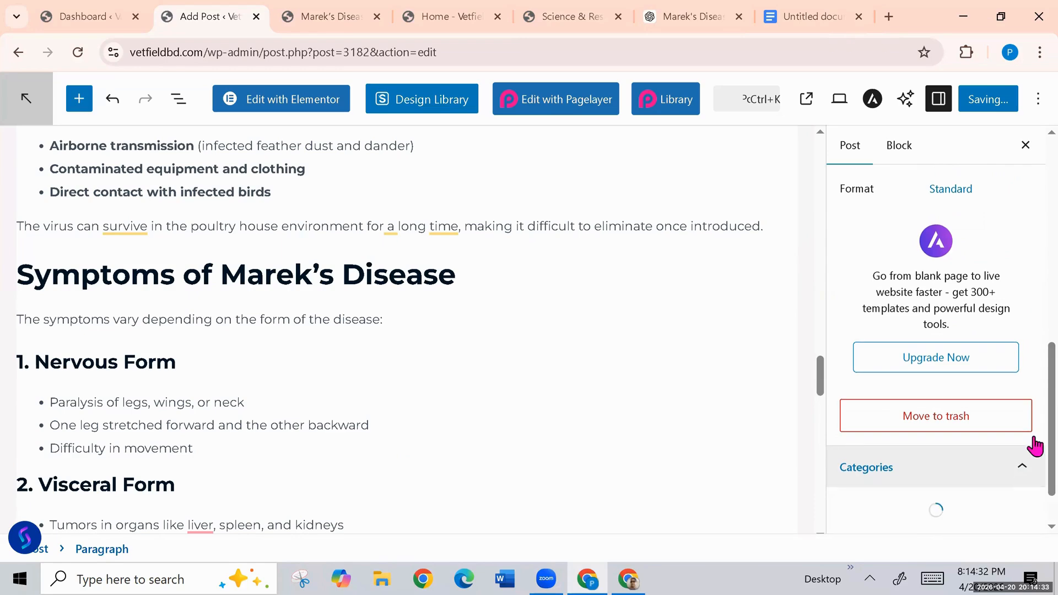
scroll(1027, 386, down, 1)
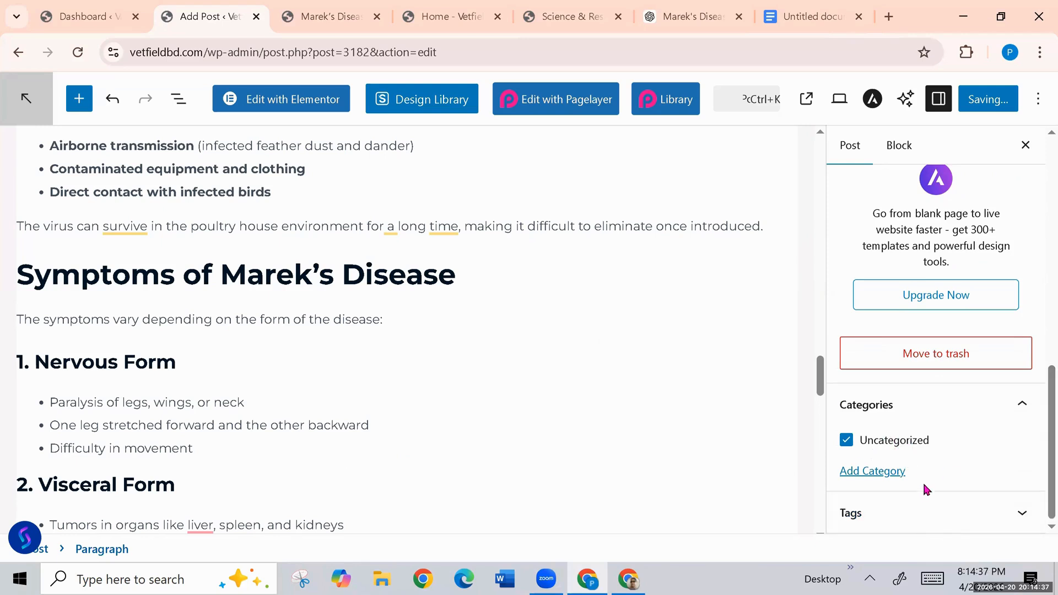
click(882, 472)
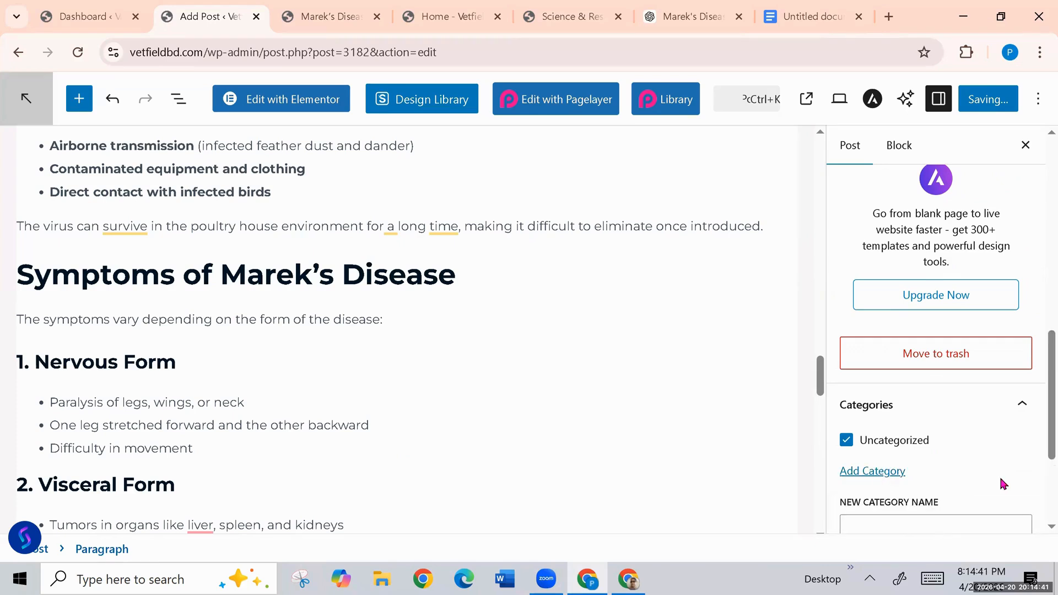
scroll(1041, 437, down, 3)
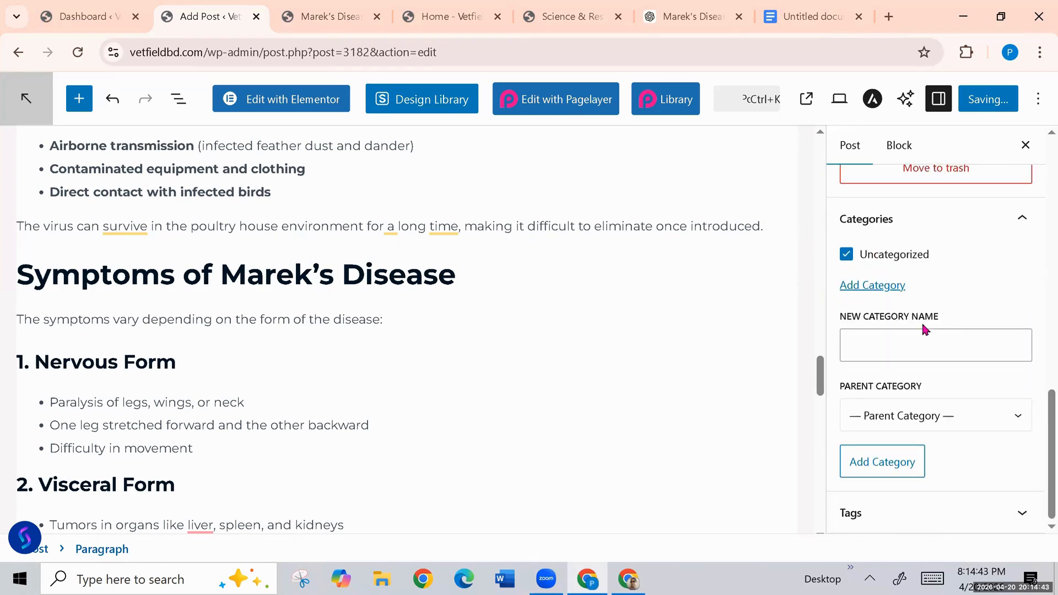
click(869, 352)
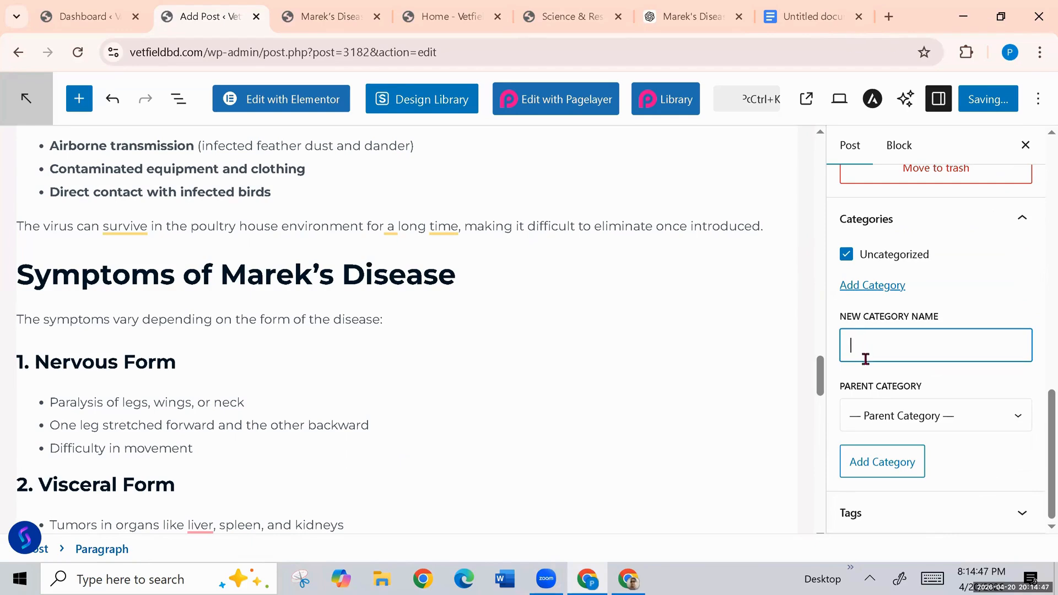
Copy the category name "Poultry Disease" from the Science & Research page and return to the post editor.
click(559, 14)
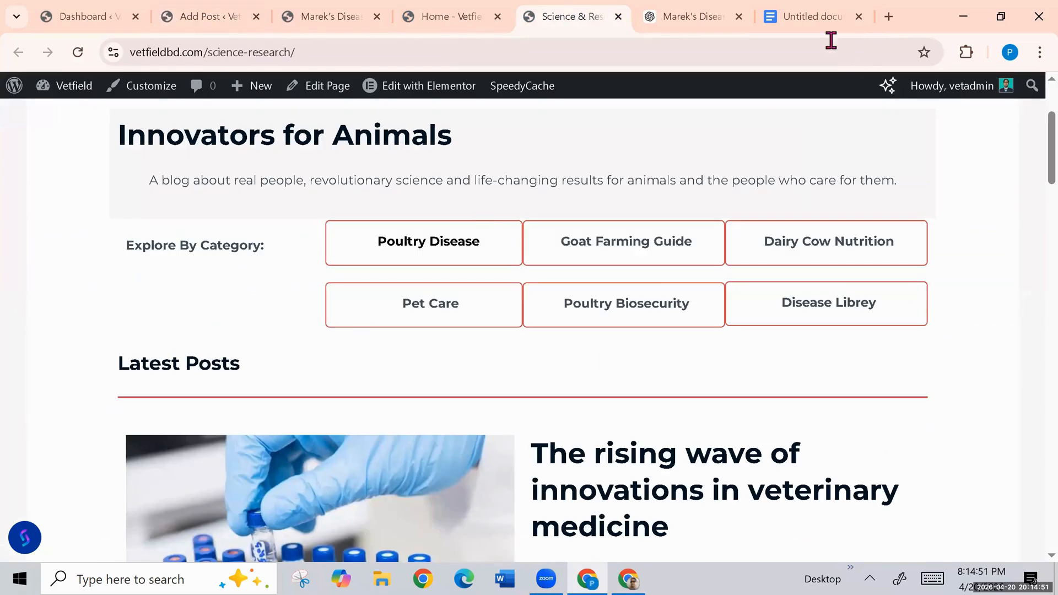
click(218, 17)
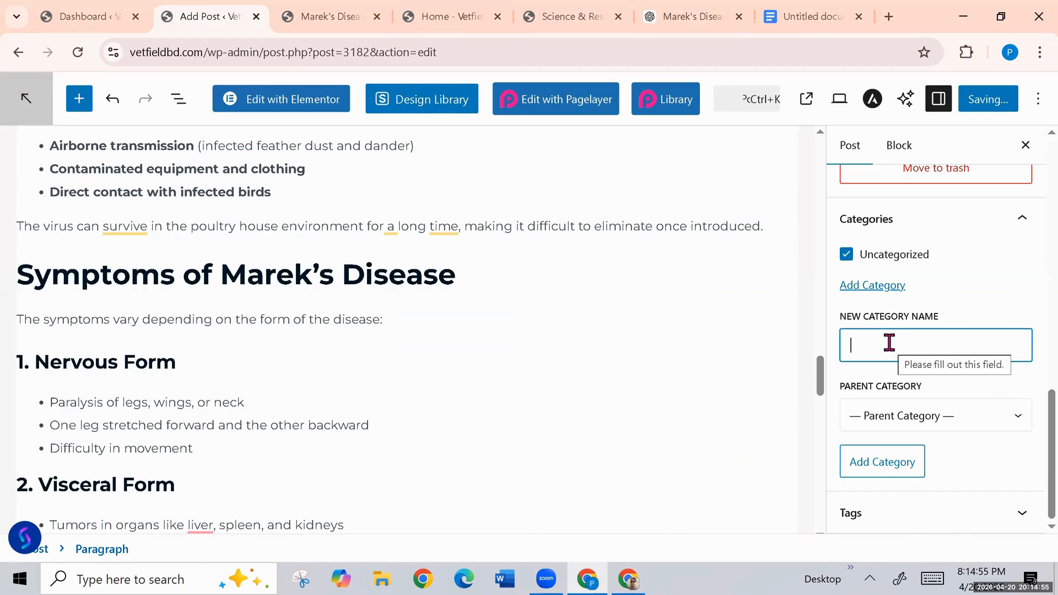
click(346, 16)
click(562, 18)
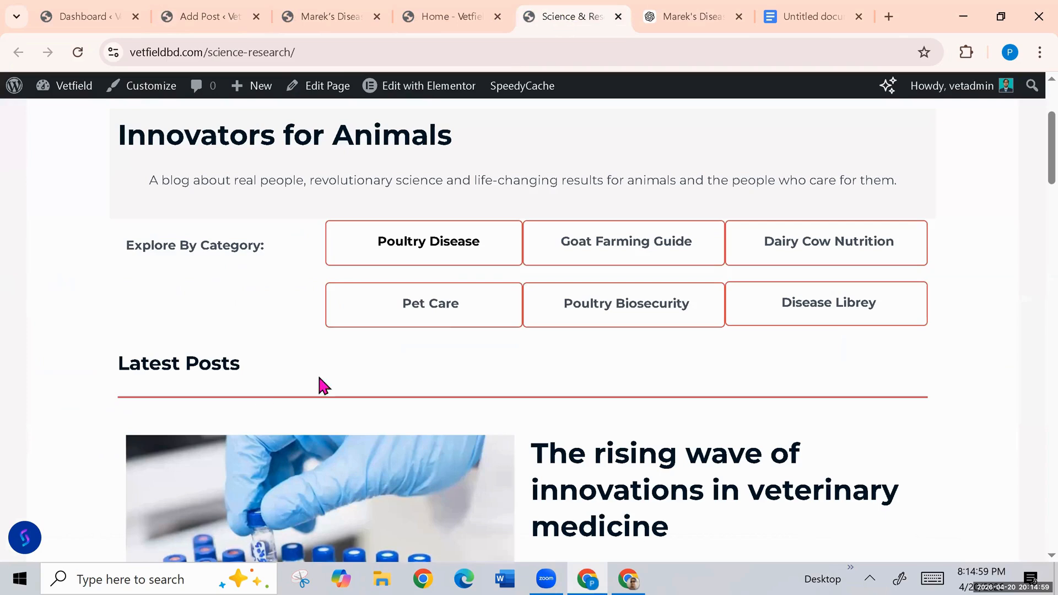
right_click(416, 242)
click(475, 264)
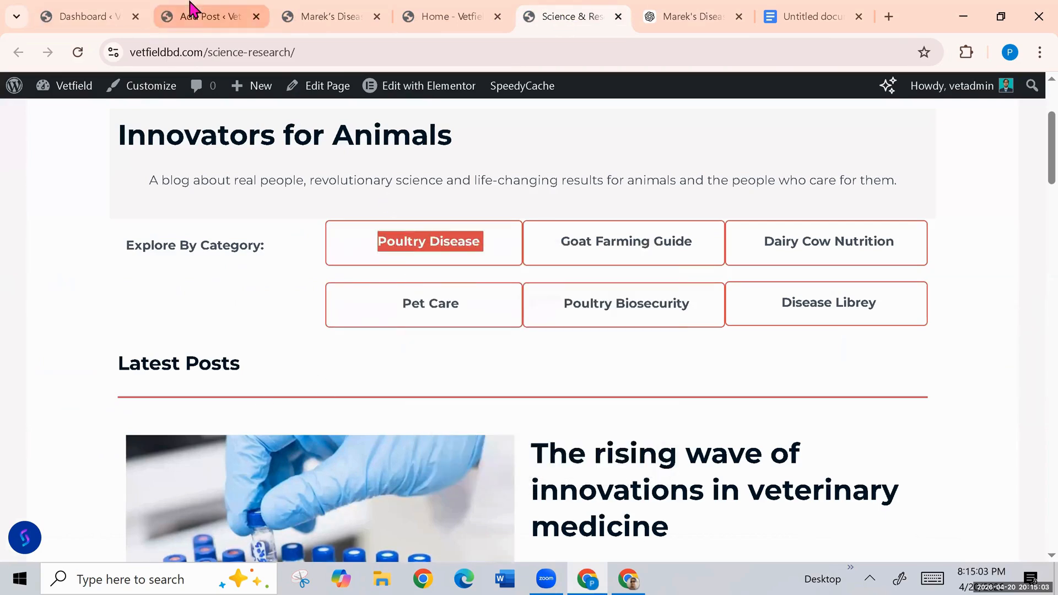
click(190, 24)
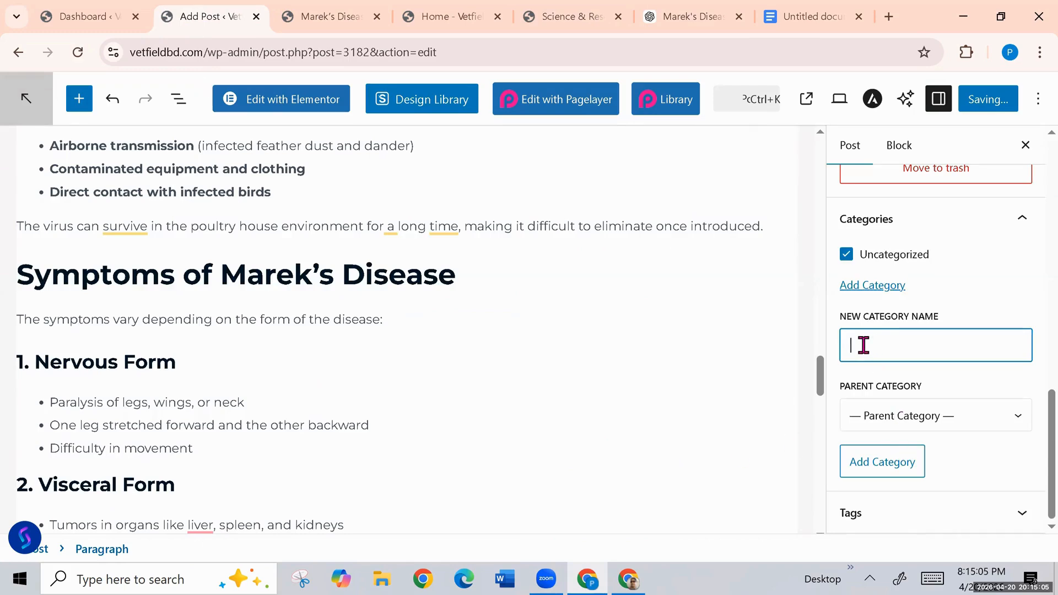
Add "Poultry Disease" as a new category without a parent and remove the post from Uncategorized.
key(ctrl+v)
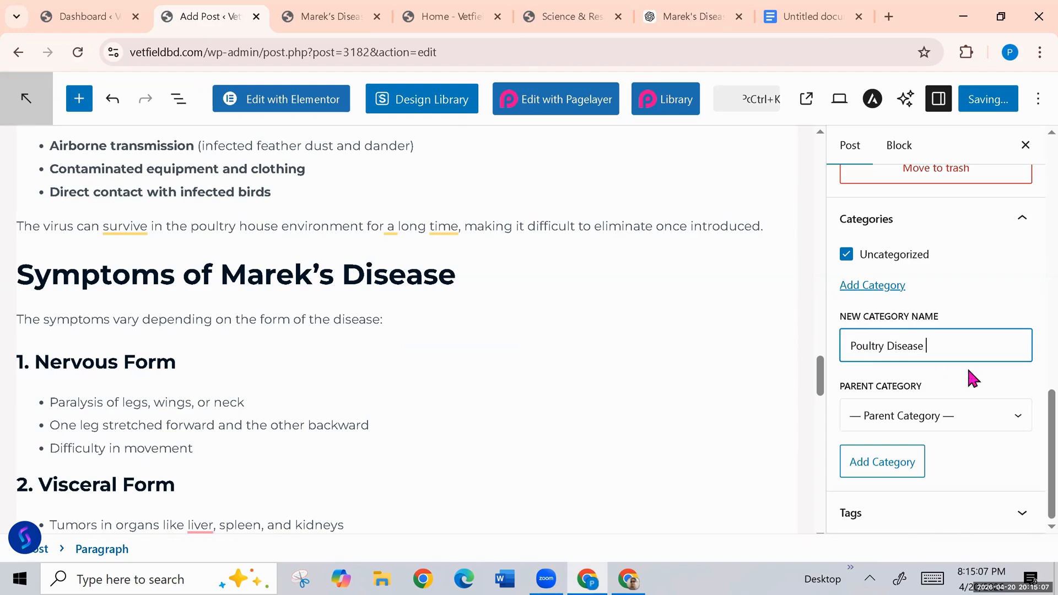
click(1023, 420)
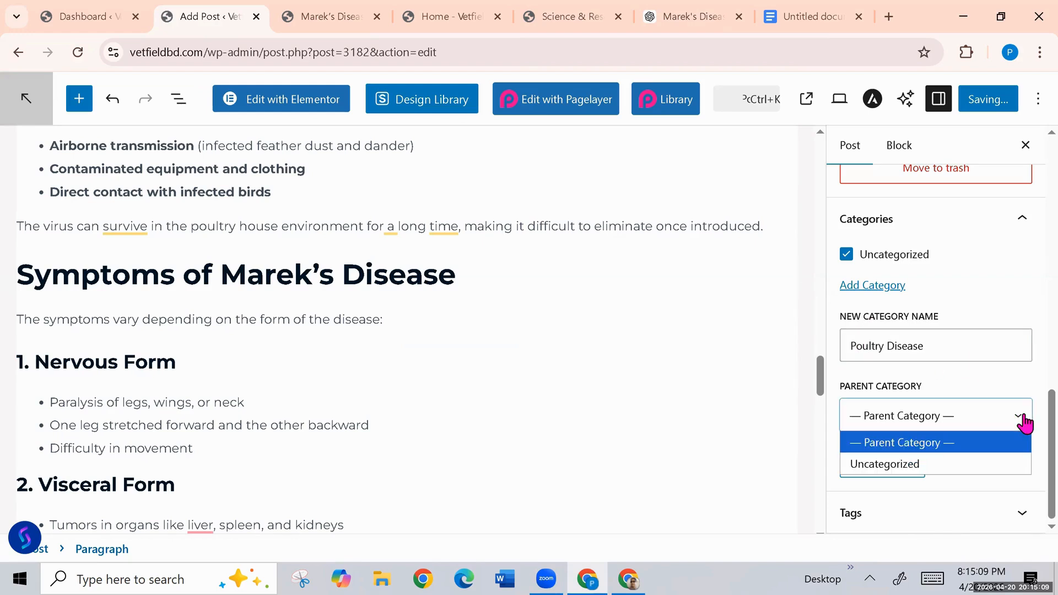
click(1021, 421)
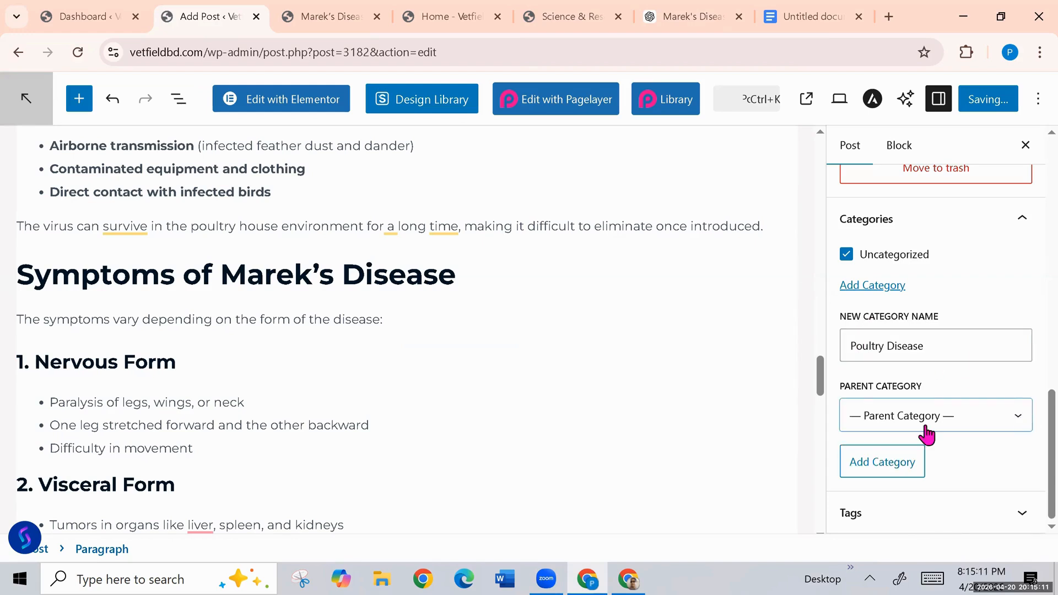
click(876, 464)
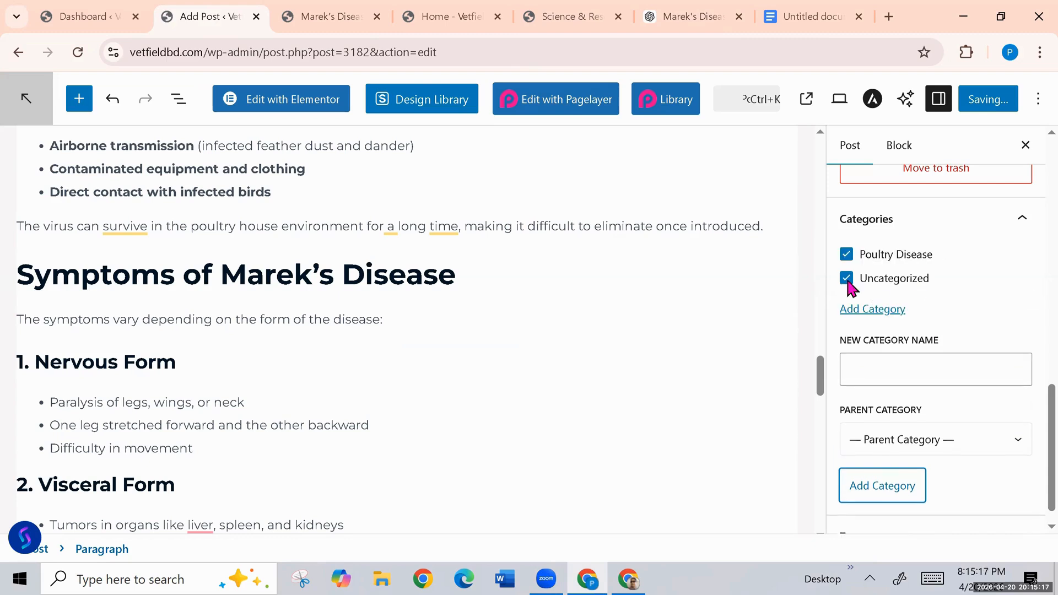
click(847, 280)
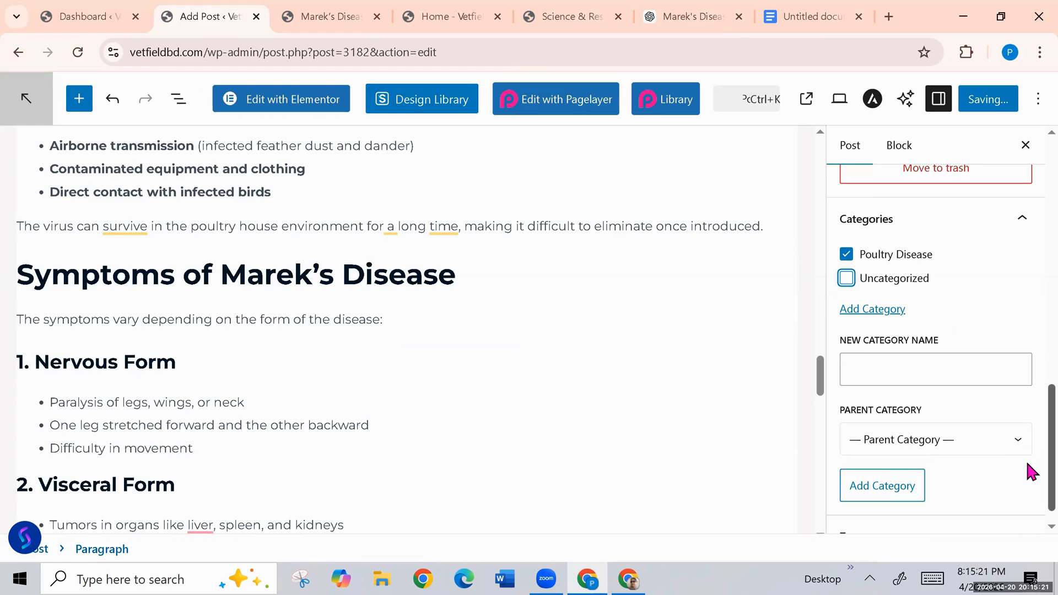
Add the tags "Poultry Disease" and "animal disease" to the post and collapse the tag settings.
scroll(1030, 470, down, 1)
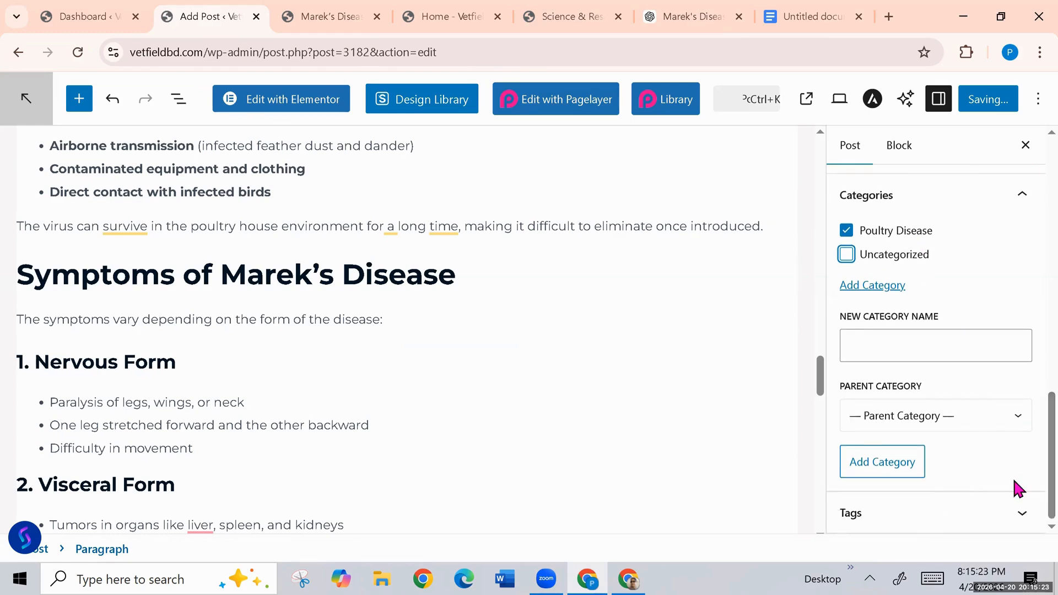
click(1026, 516)
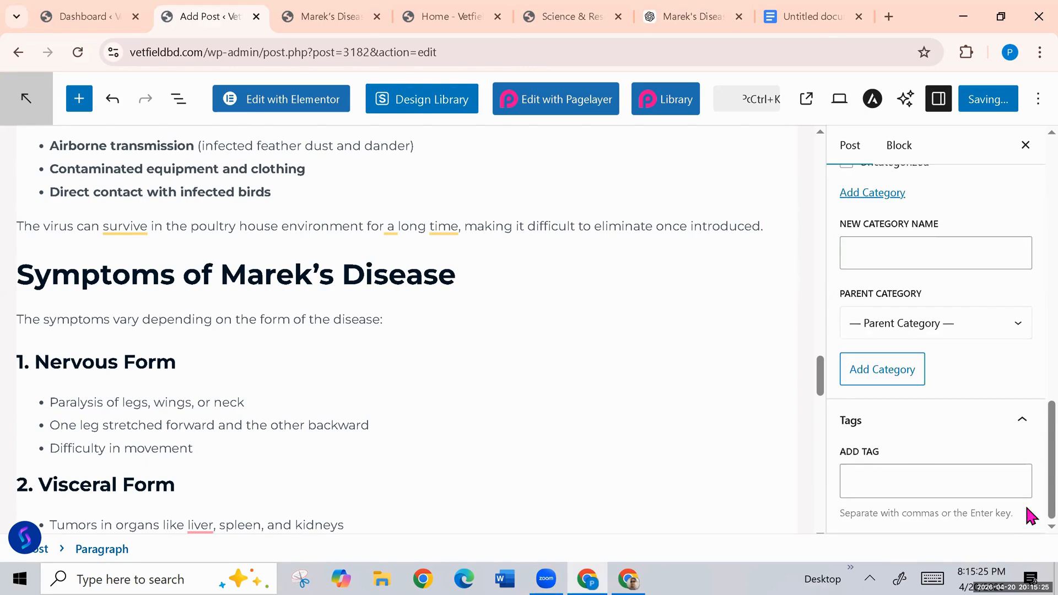
click(855, 490)
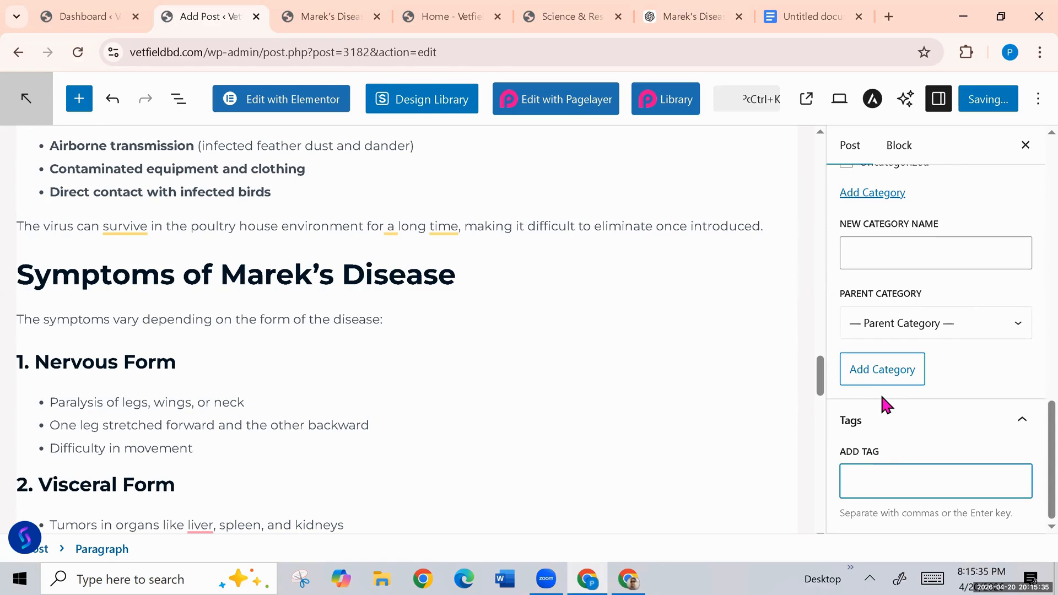
key(ctrl+v)
key(Return)
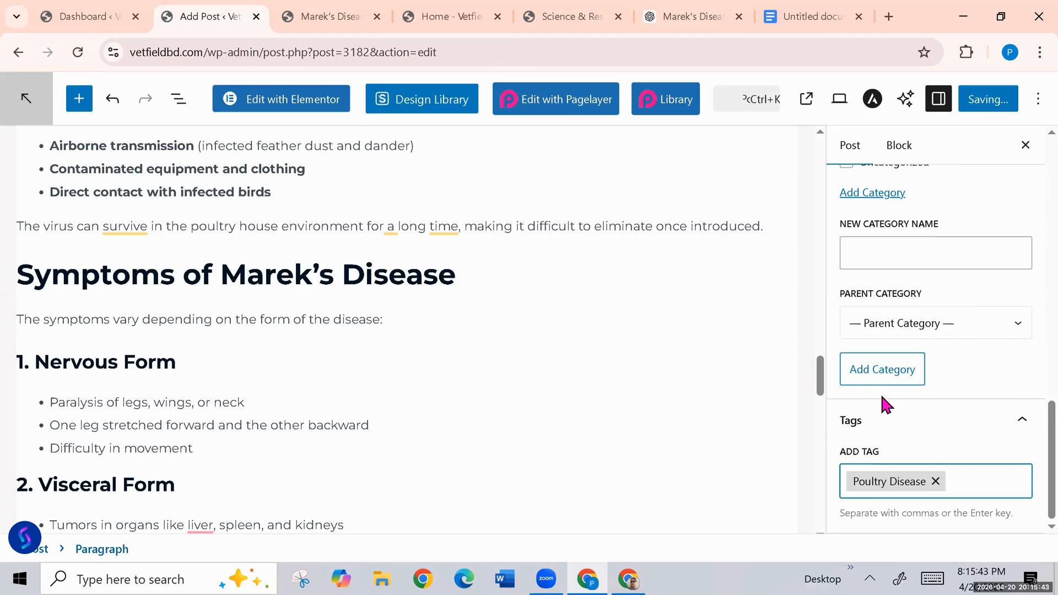
text(animal)
text(disease)
key(Return)
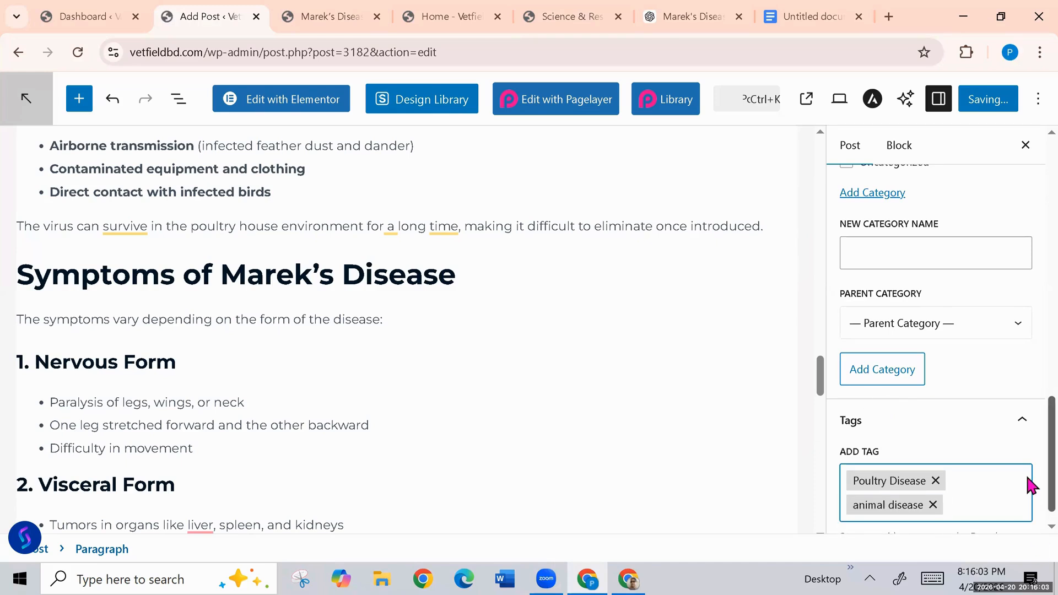
drag(1050, 478, 1050, 509)
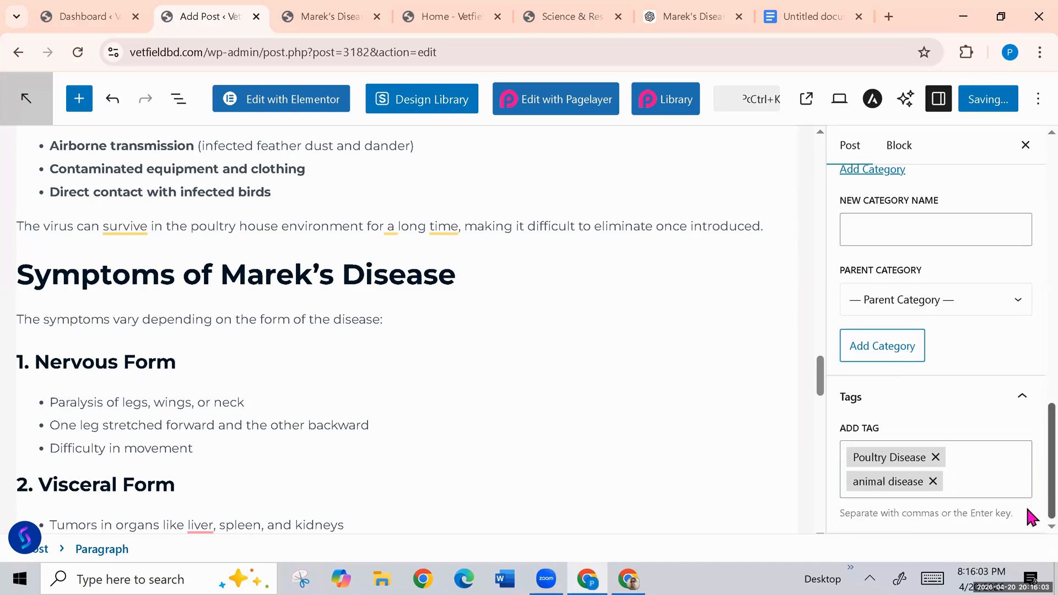
click(1022, 407)
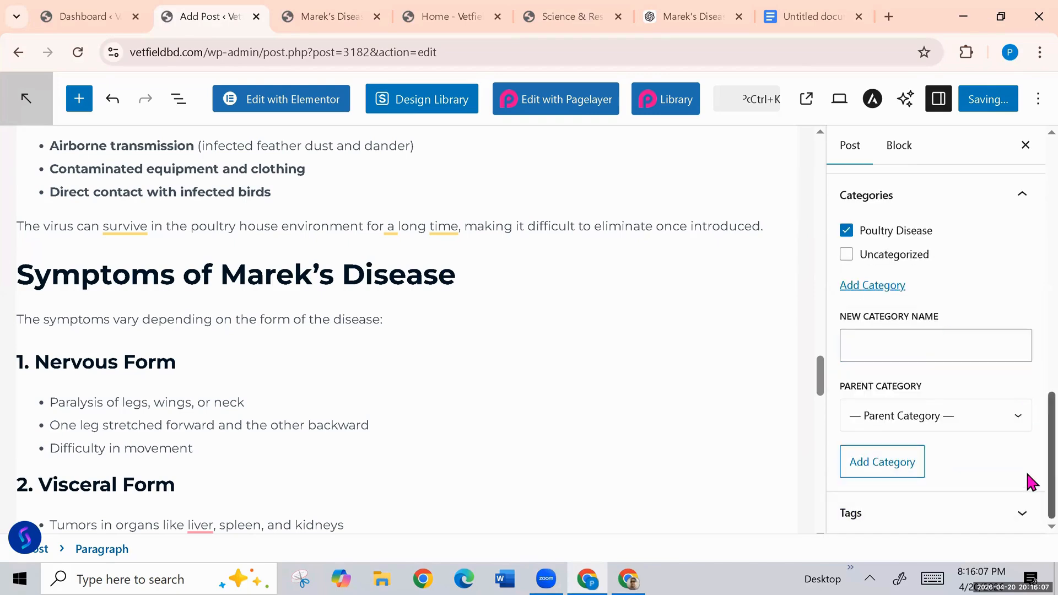
Save the updated post and reload its live page on the site.
scroll(940, 380, up, 10)
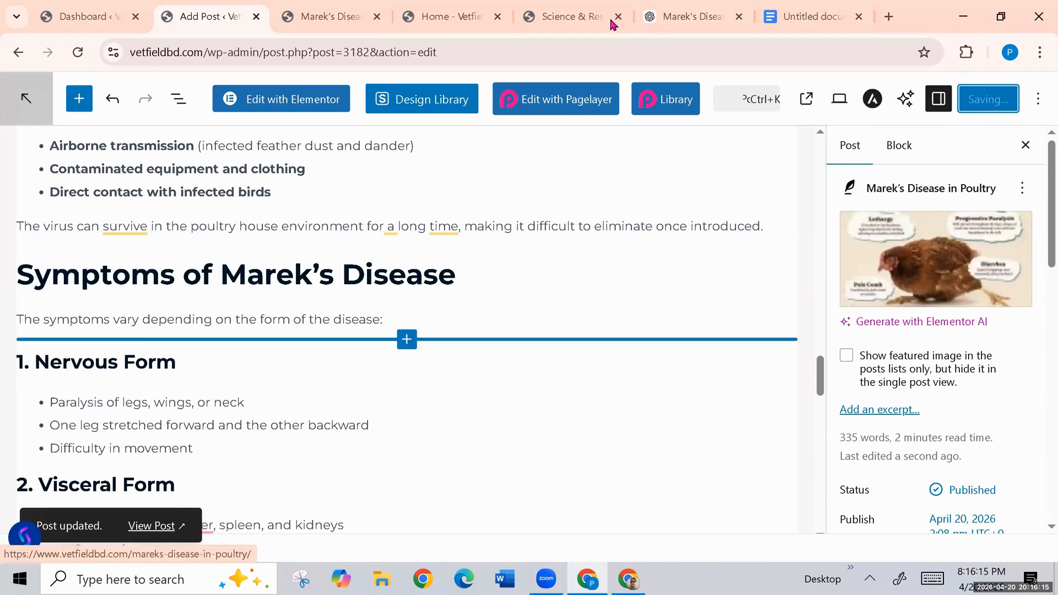
click(320, 21)
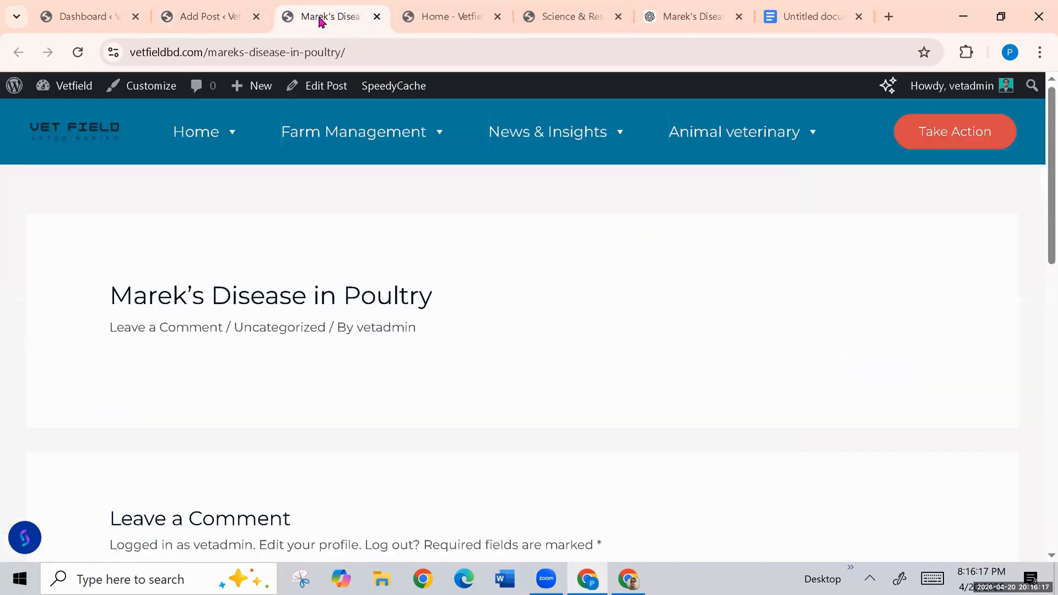
click(76, 52)
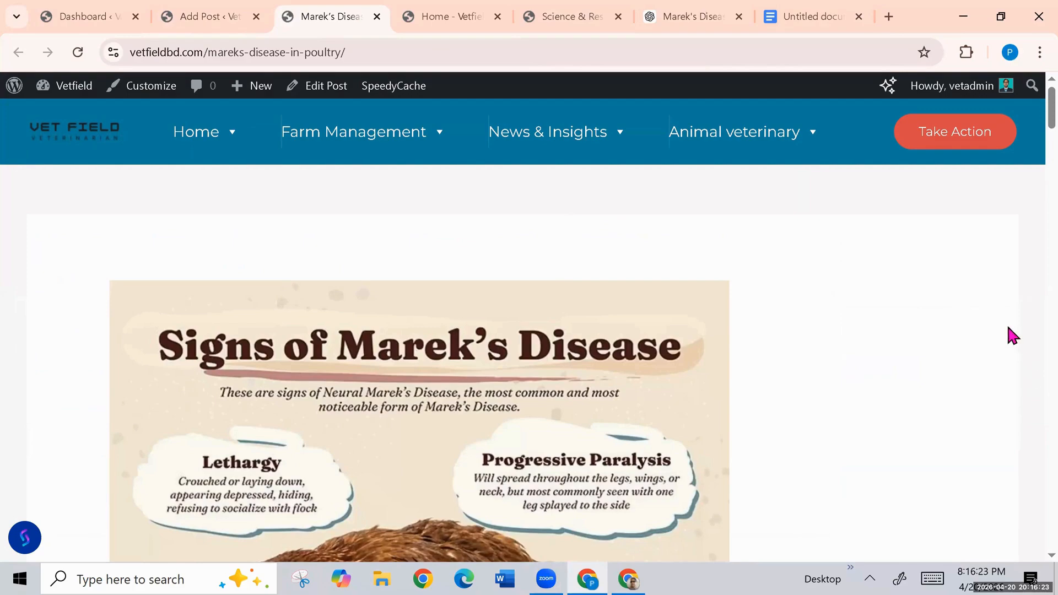
Review the published post from the featured image through the category line and body text to the comment form.
click(212, 12)
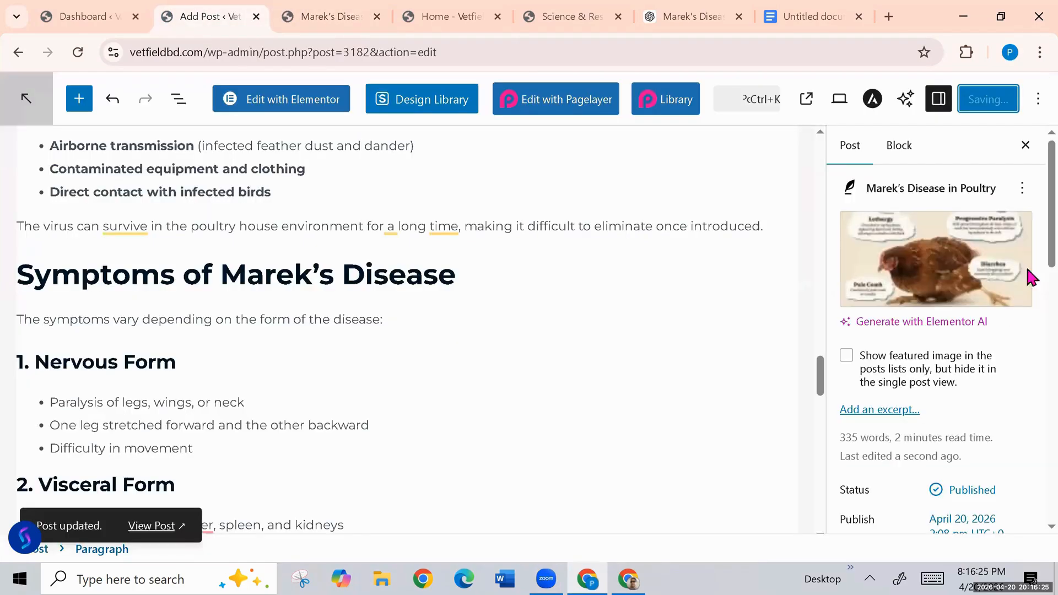
click(330, 12)
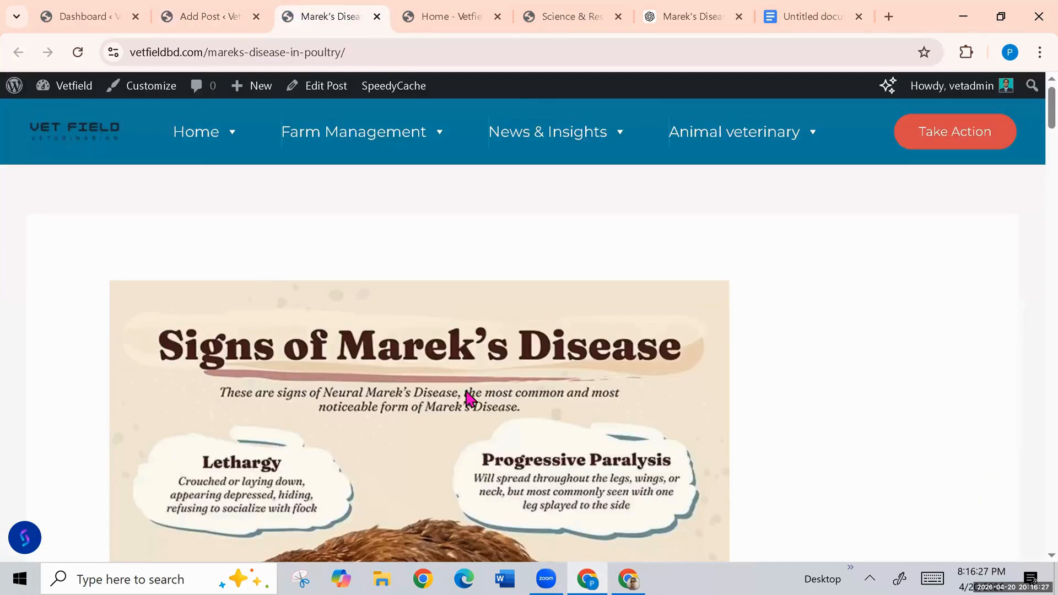
scroll(510, 386, down, 15)
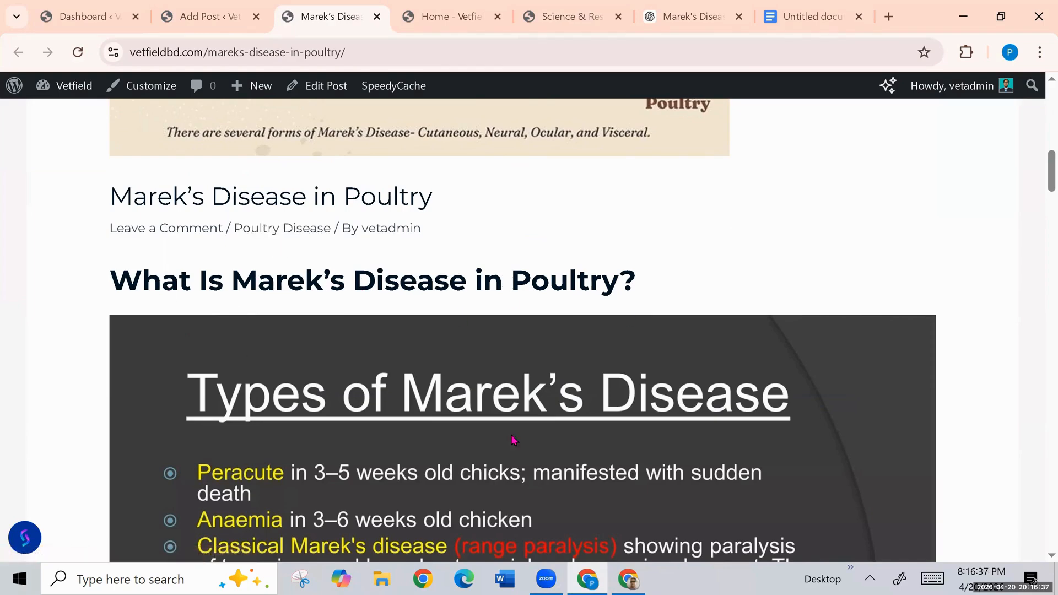
scroll(513, 439, down, 15)
scroll(514, 439, down, 15)
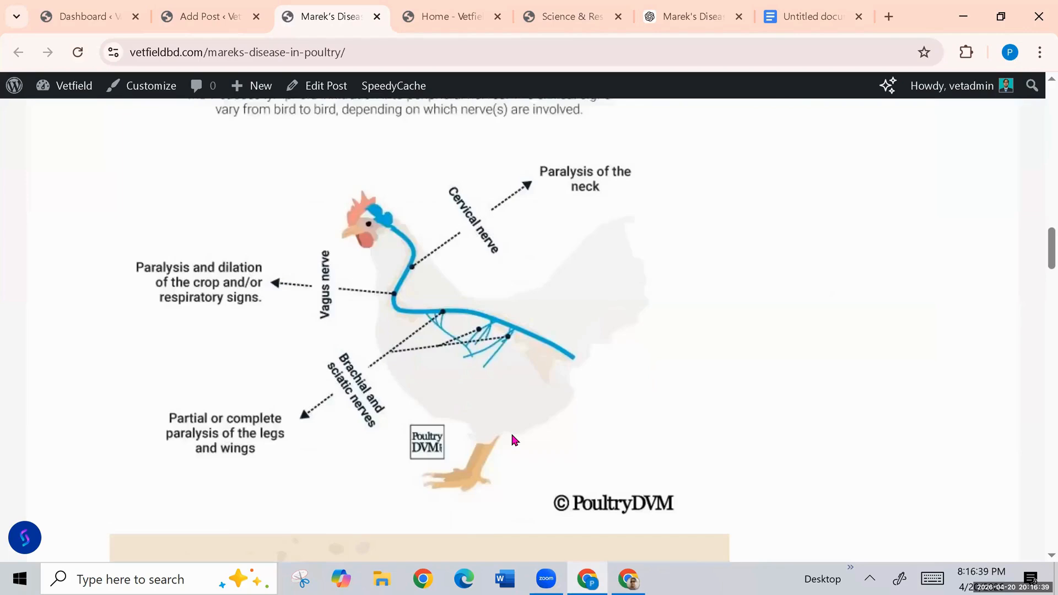
scroll(514, 440, down, 20)
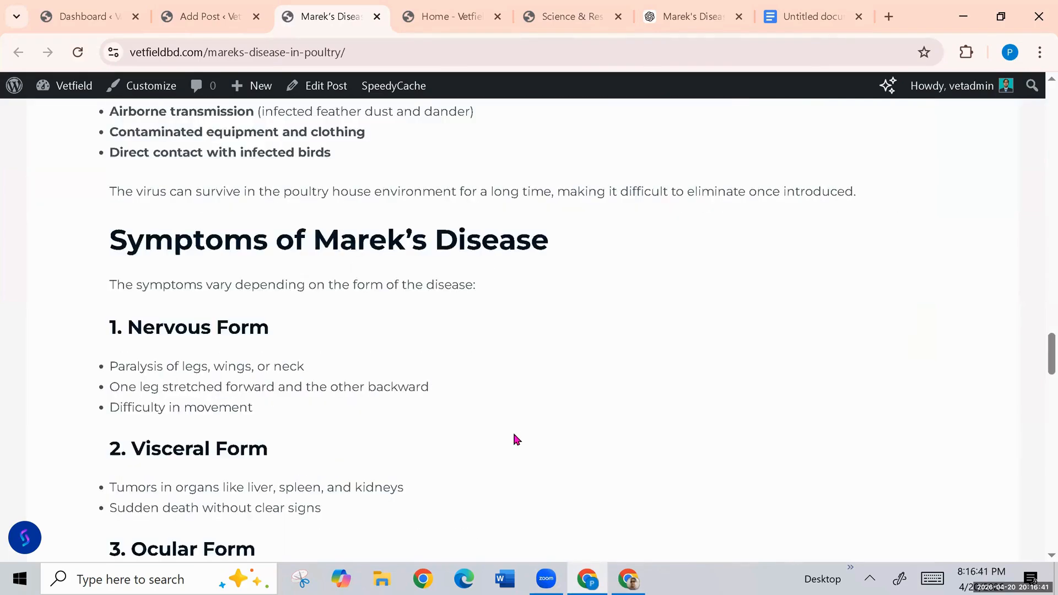
scroll(155, 440, down, 10)
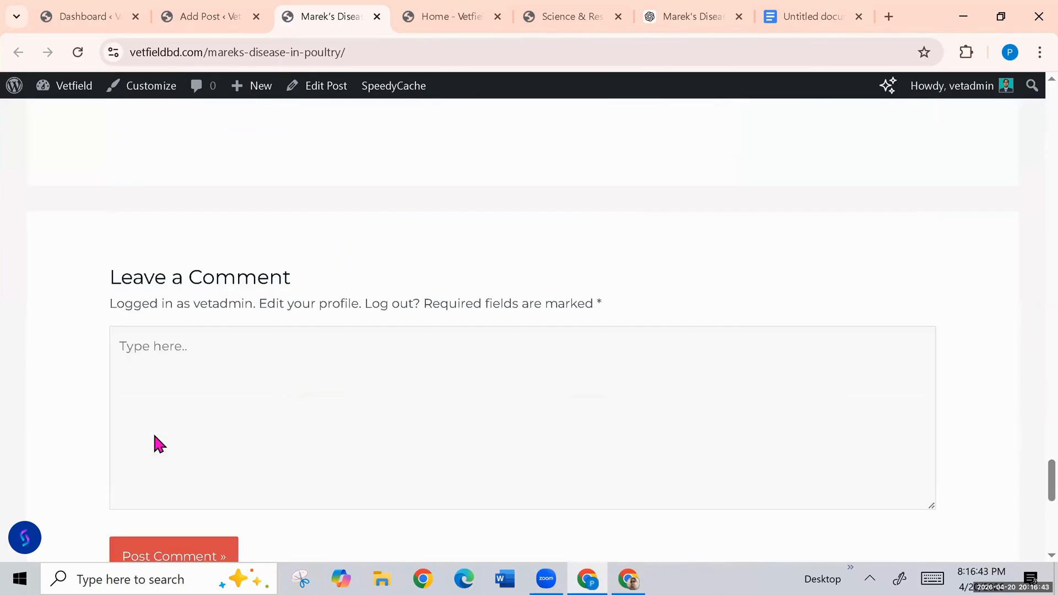
scroll(258, 390, up, 4)
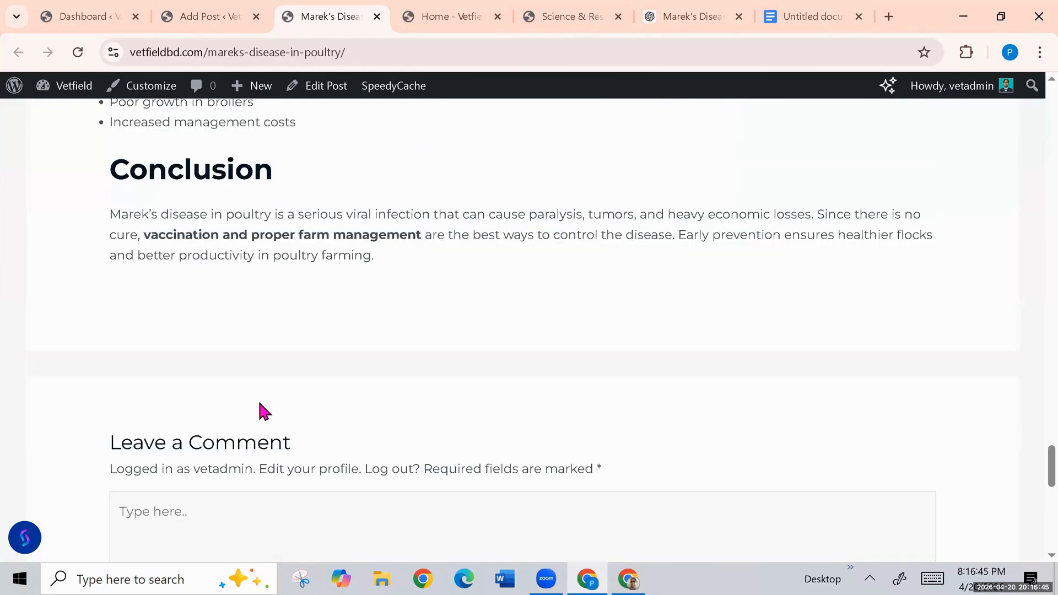
Check the top of the post in the editor and look through the WordPress dashboard's admin entries, including security and SEO plugins.
click(211, 12)
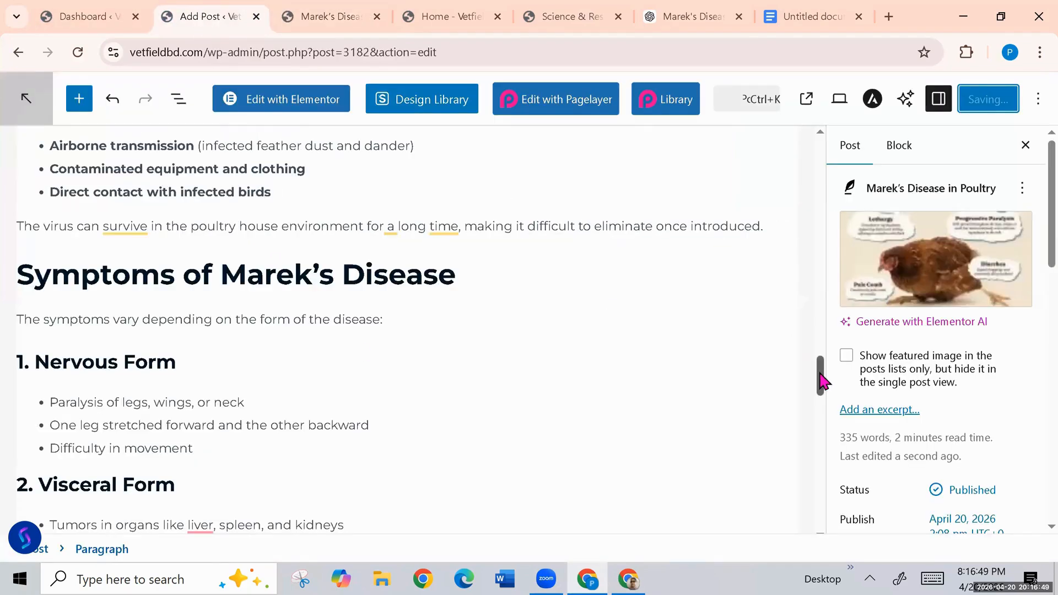
drag(821, 380, 832, 142)
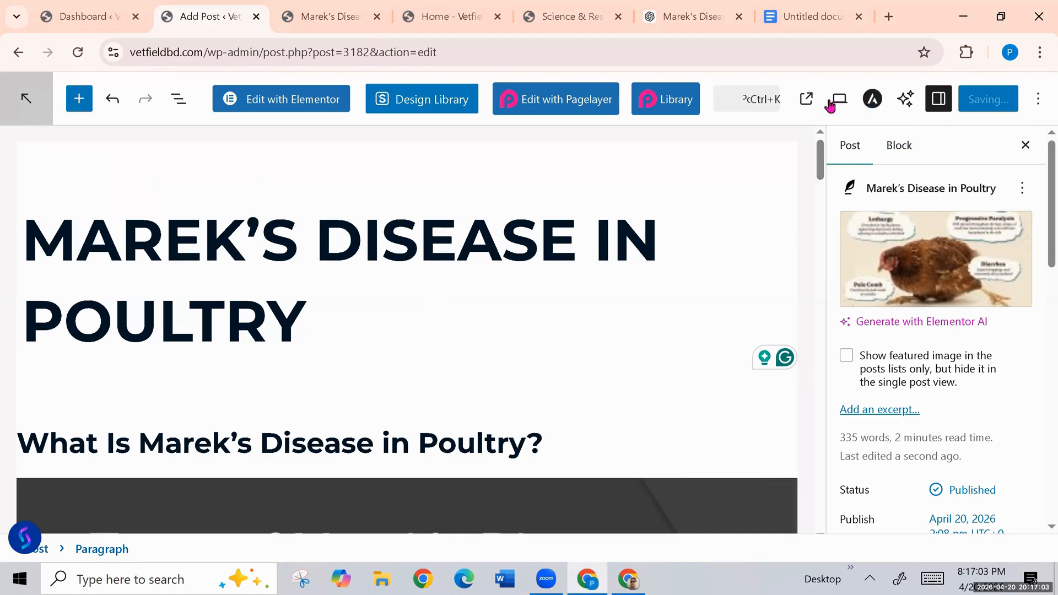
click(83, 15)
scroll(83, 363, down, 3)
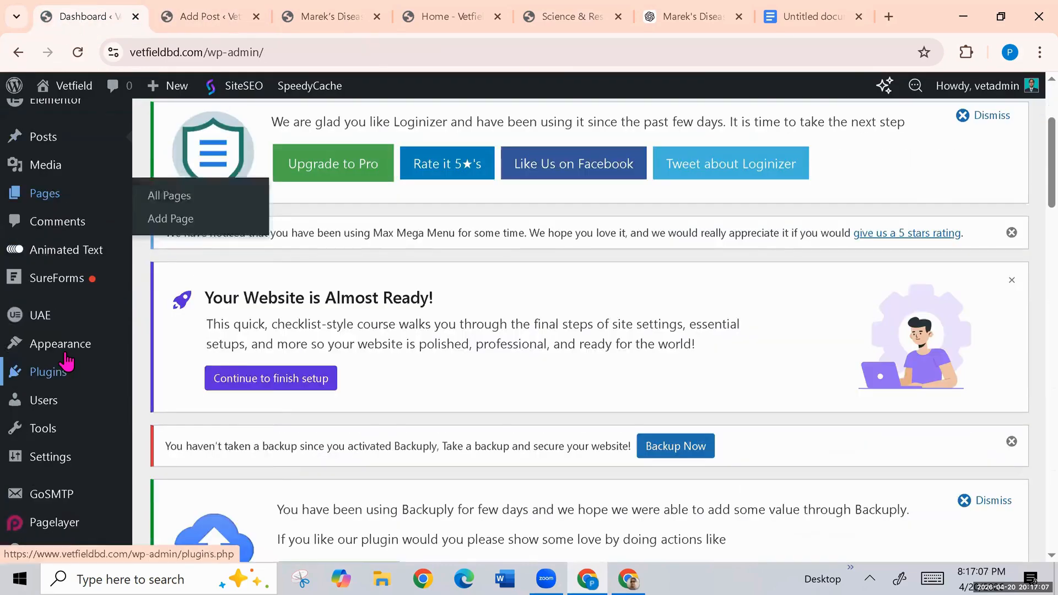
mouse_move(66, 358)
scroll(66, 361, down, 3)
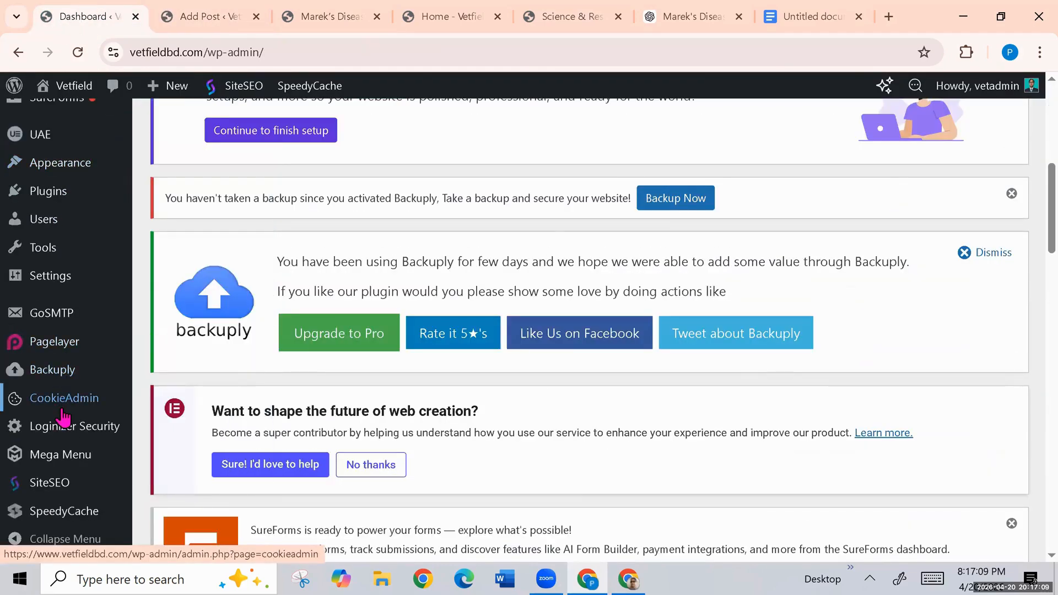
mouse_move(53, 254)
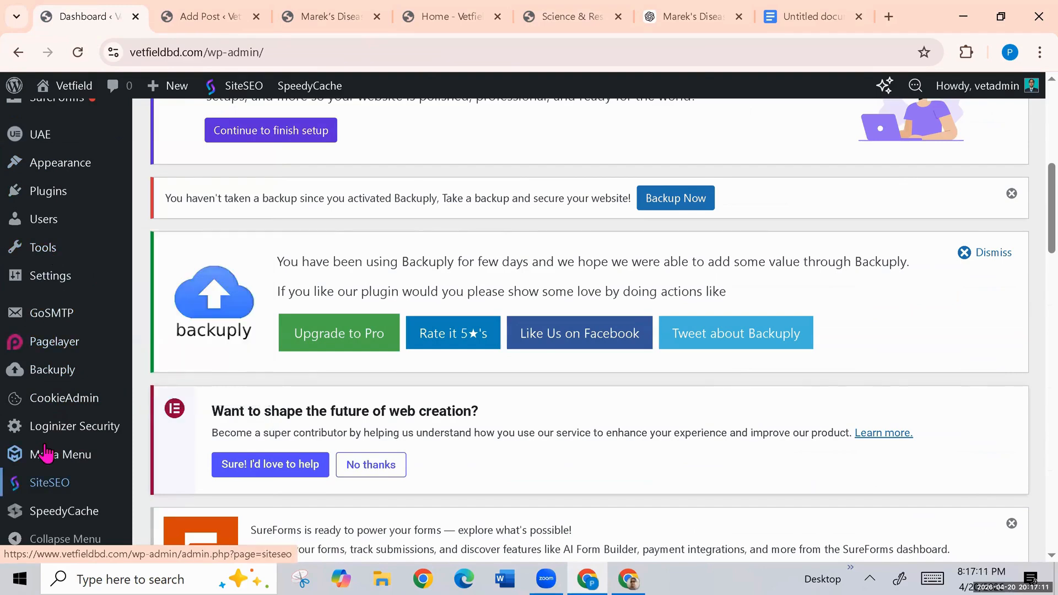
scroll(48, 453, down, 3)
mouse_move(50, 478)
scroll(91, 473, down, 3)
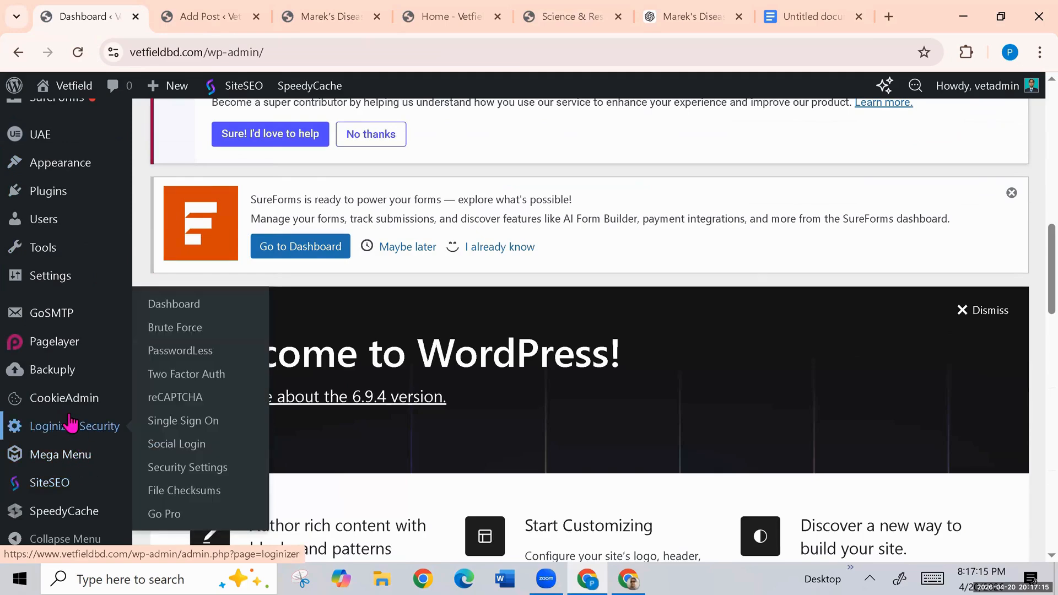
scroll(69, 427, up, 4)
scroll(68, 422, up, 5)
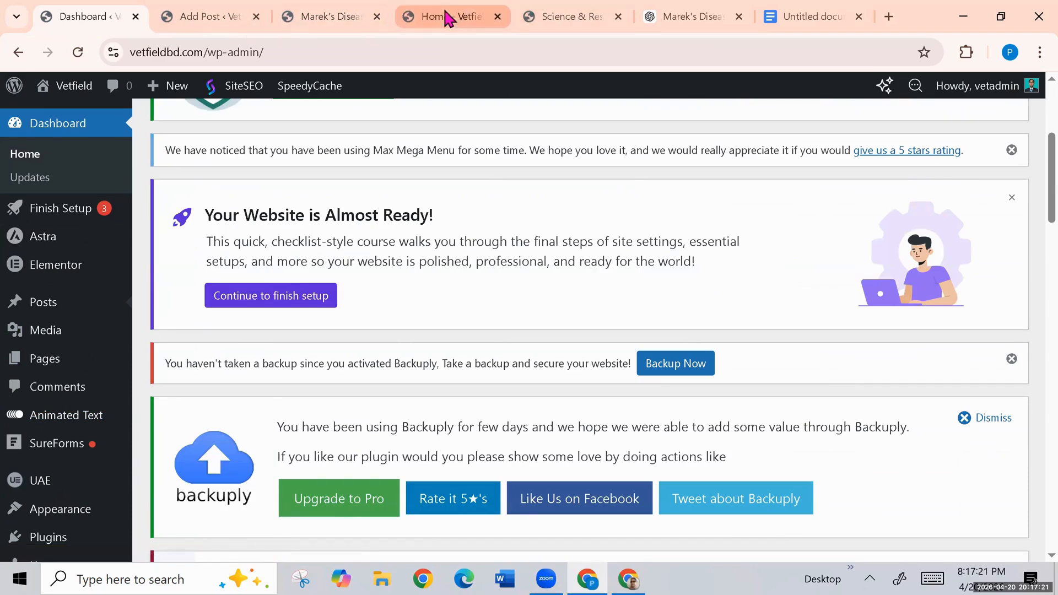
Change the post heading "What Is Marek's Disease in Poultry?" to Heading 1.
click(330, 16)
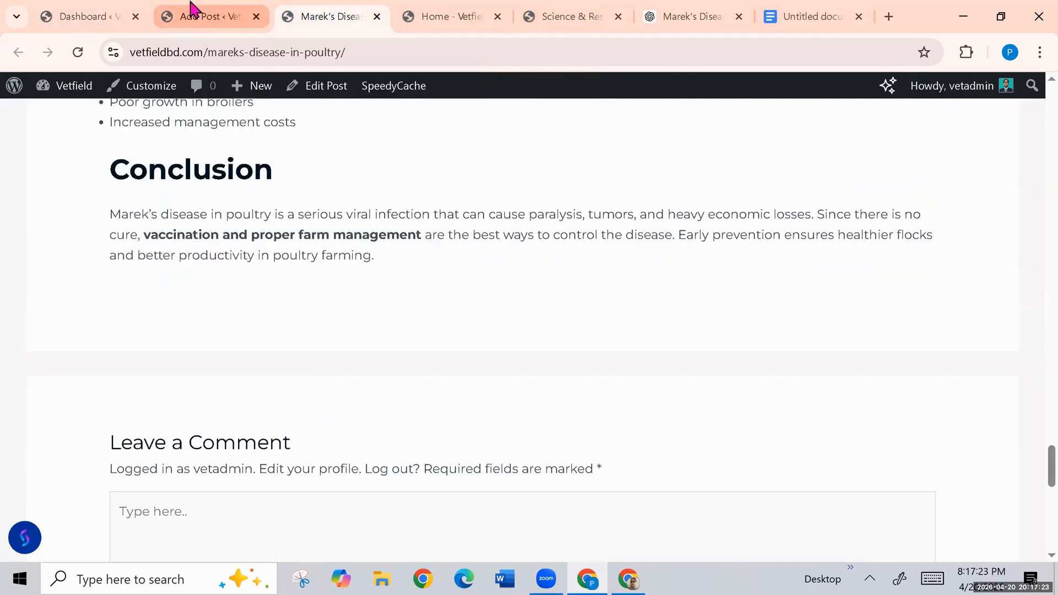
click(198, 14)
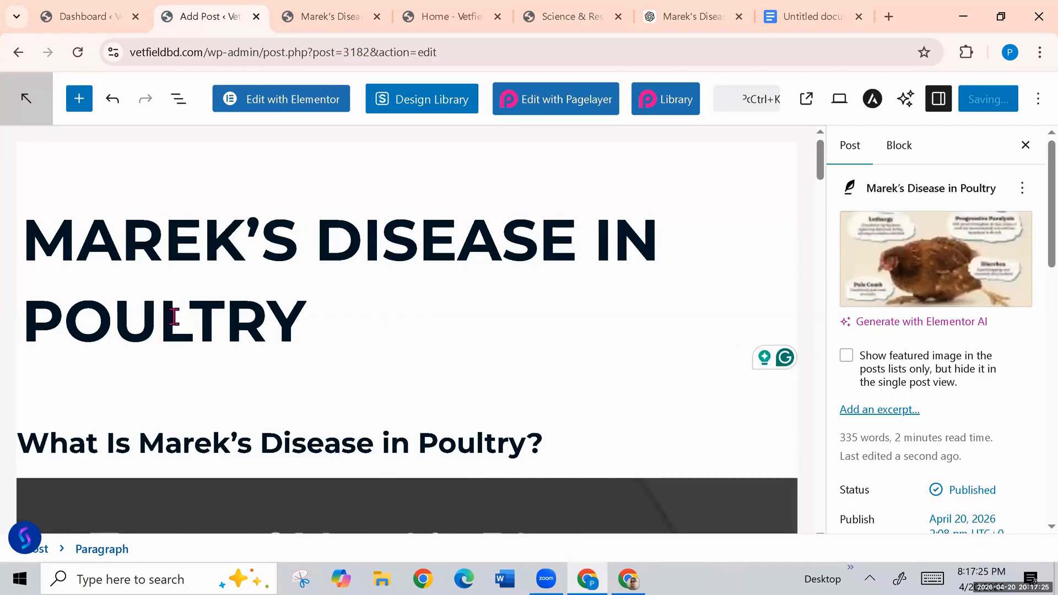
scroll(441, 330, down, 3)
triple_click(329, 293)
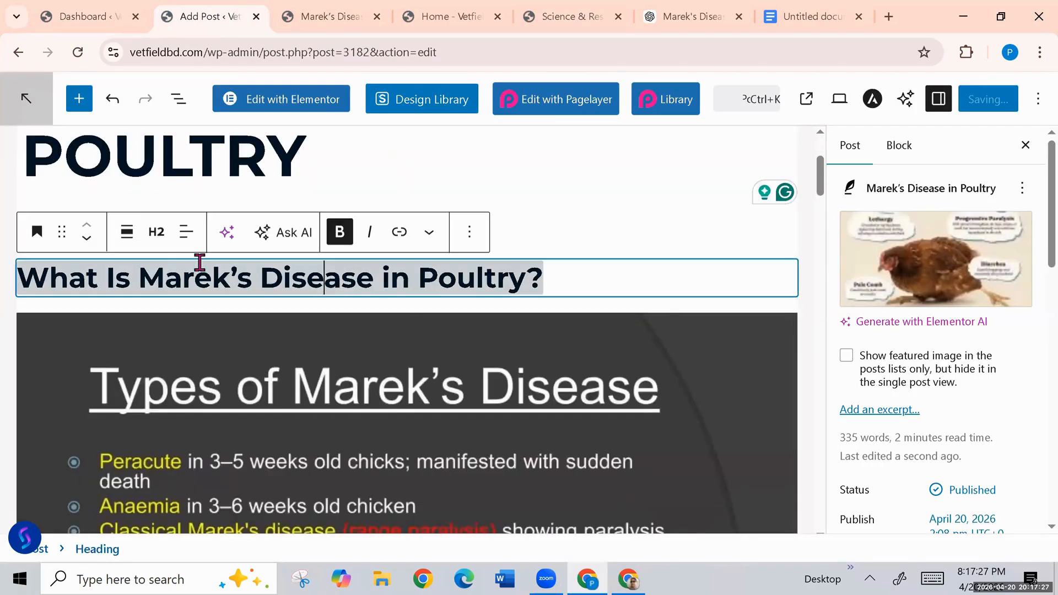
click(156, 232)
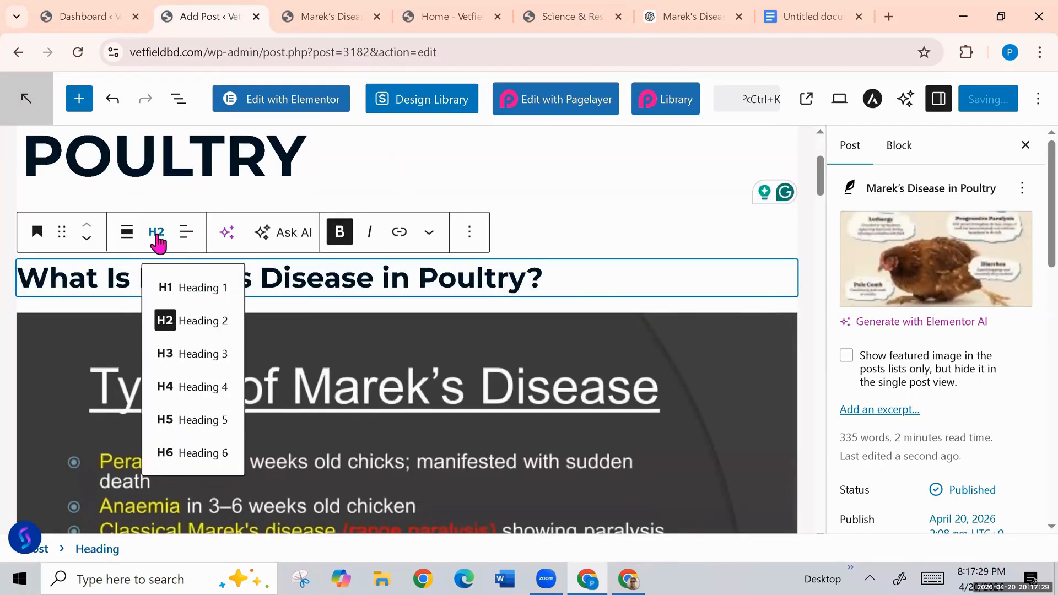
click(190, 289)
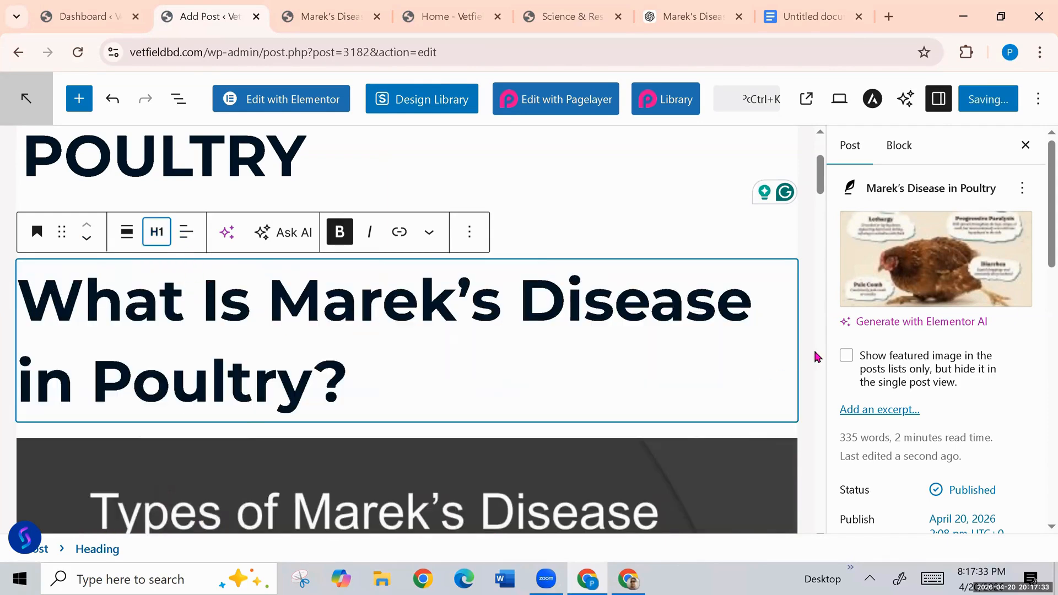
Check the heading levels of "Causes of Marek's Disease" and "Prevention and Control" in the post.
scroll(815, 352, down, 15)
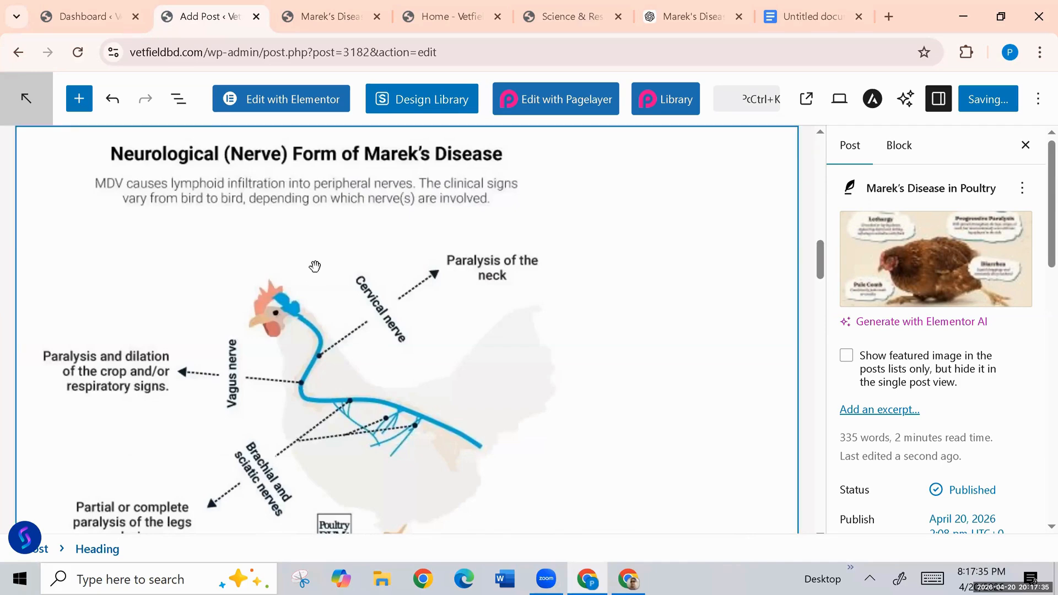
scroll(313, 330, down, 7)
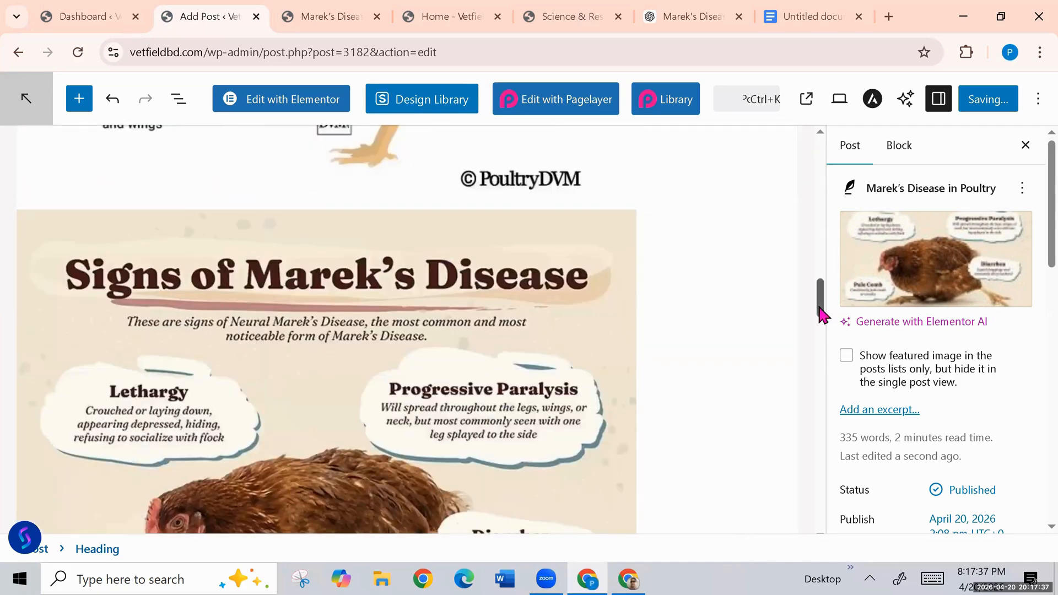
drag(823, 314, 823, 372)
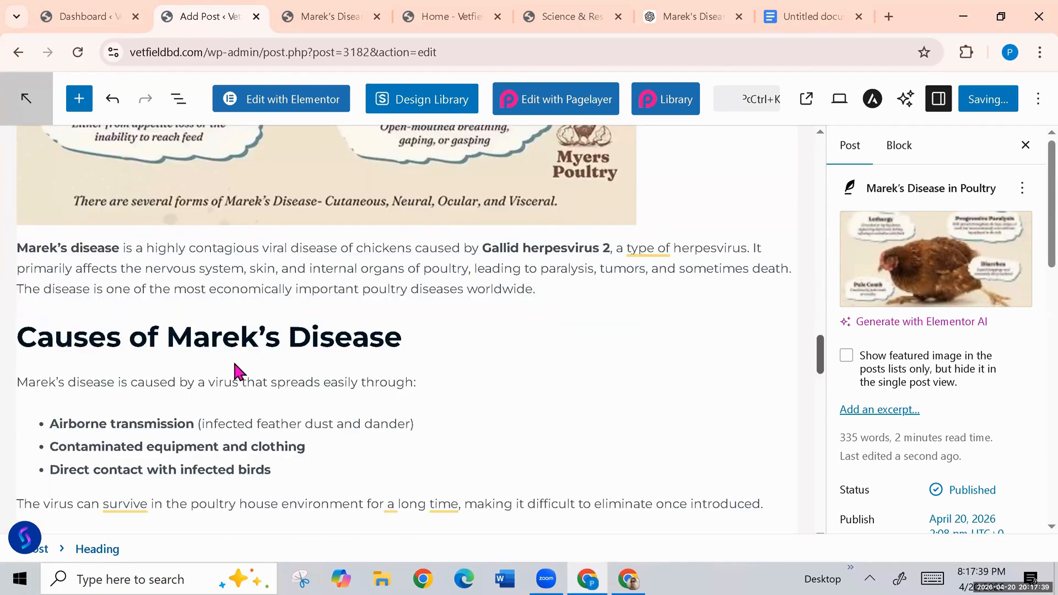
triple_click(243, 337)
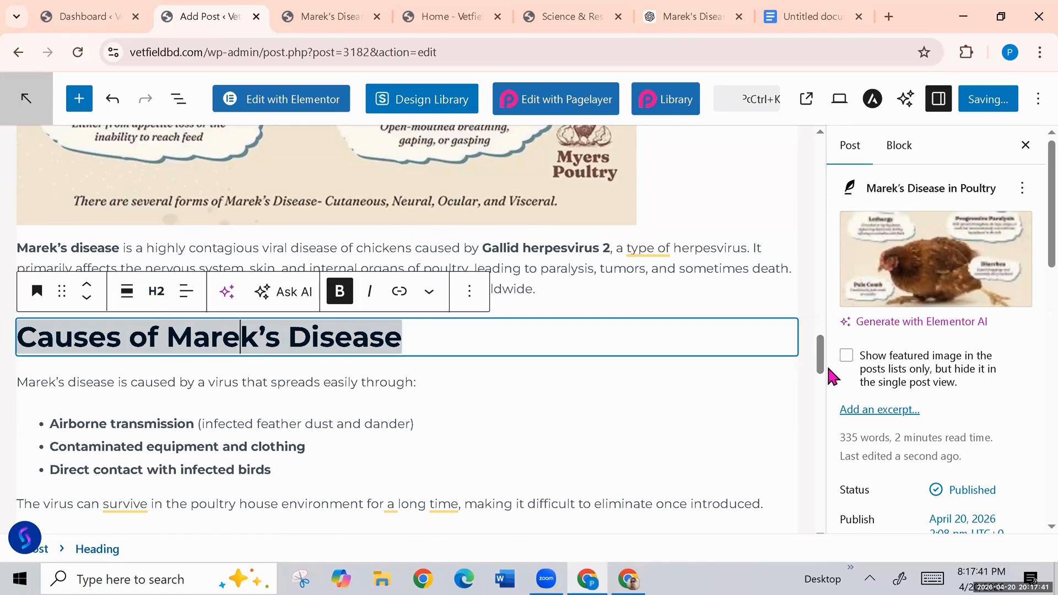
drag(824, 354, 837, 470)
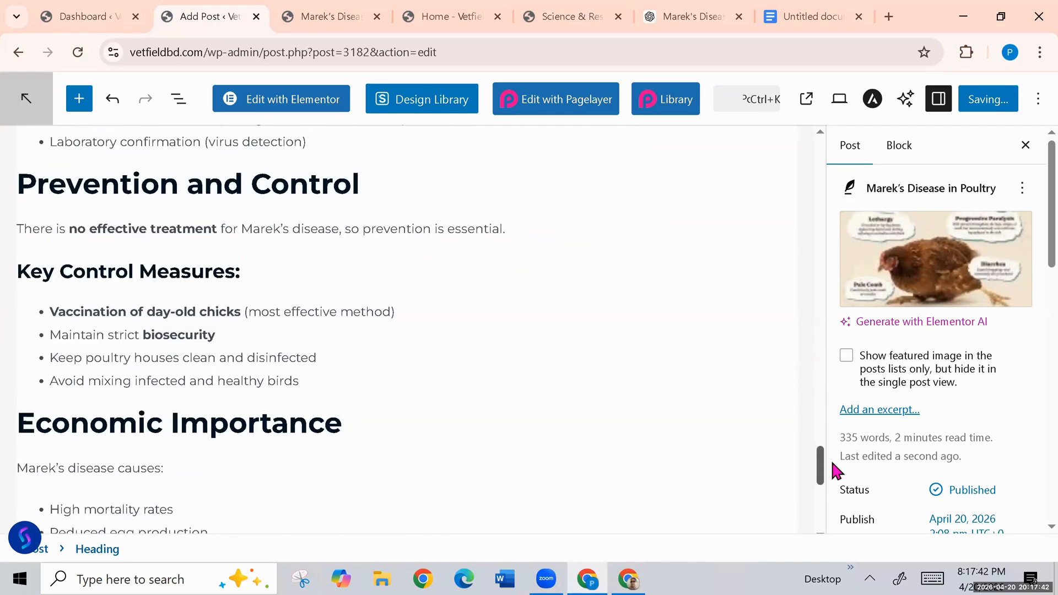
triple_click(277, 177)
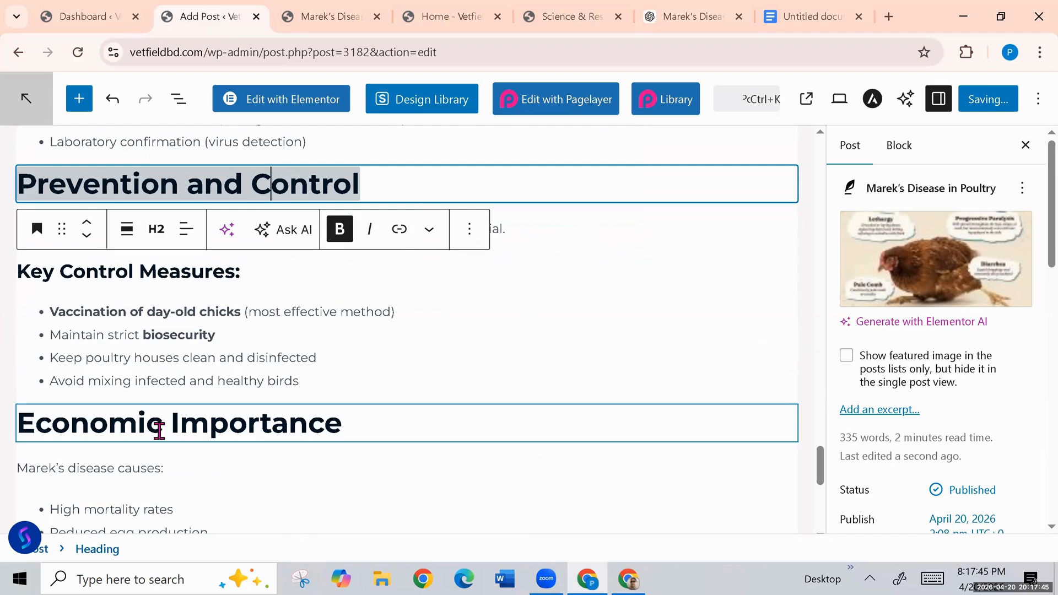
Check the heading levels of "Economic Importance" and "Key Control Measures:", and look over the post's conclusion and opening headings in the editor.
triple_click(159, 427)
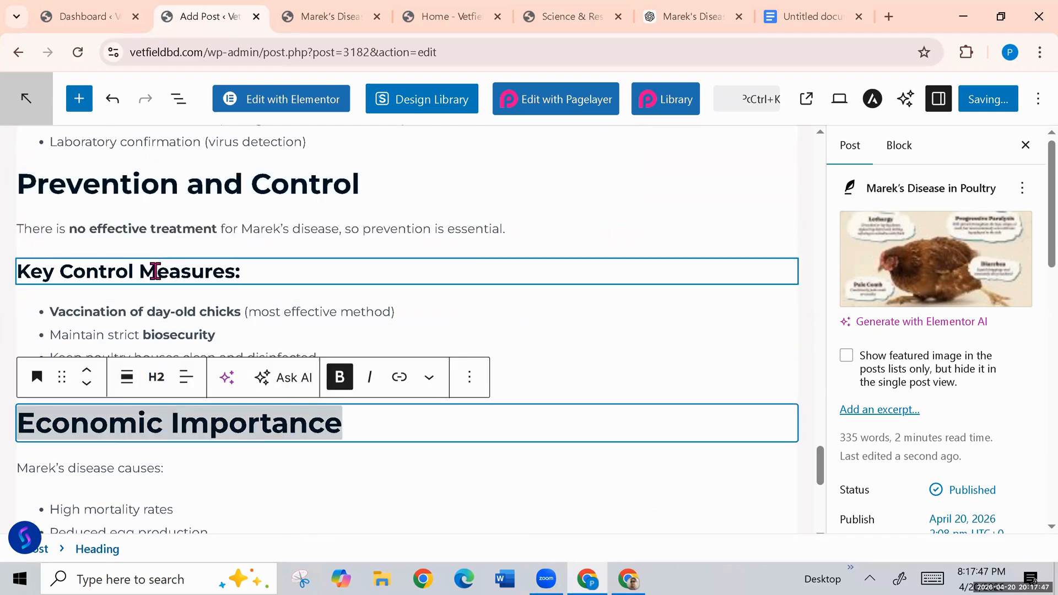
triple_click(151, 277)
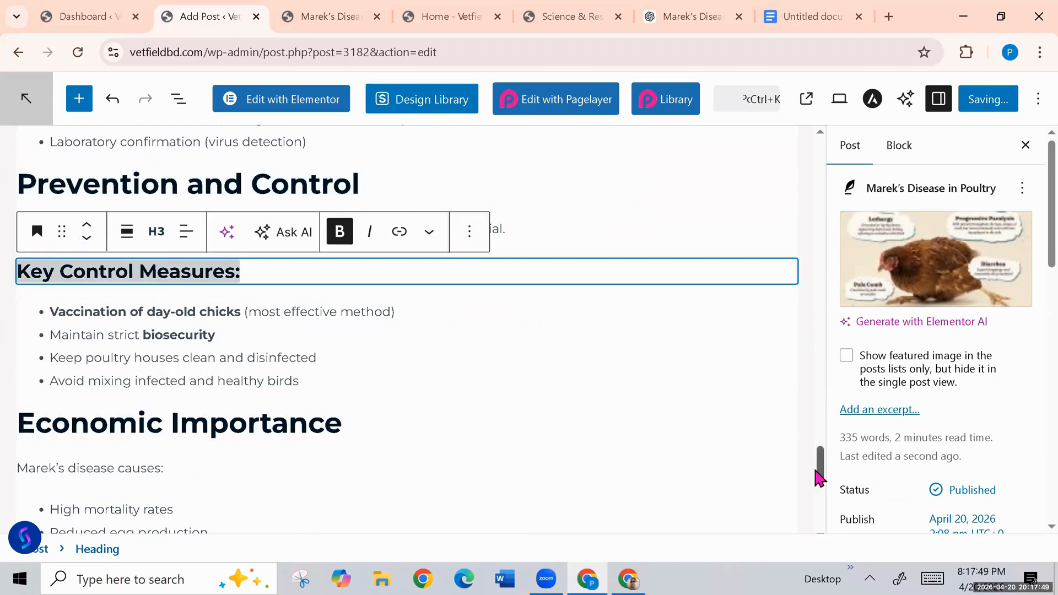
drag(819, 473, 822, 563)
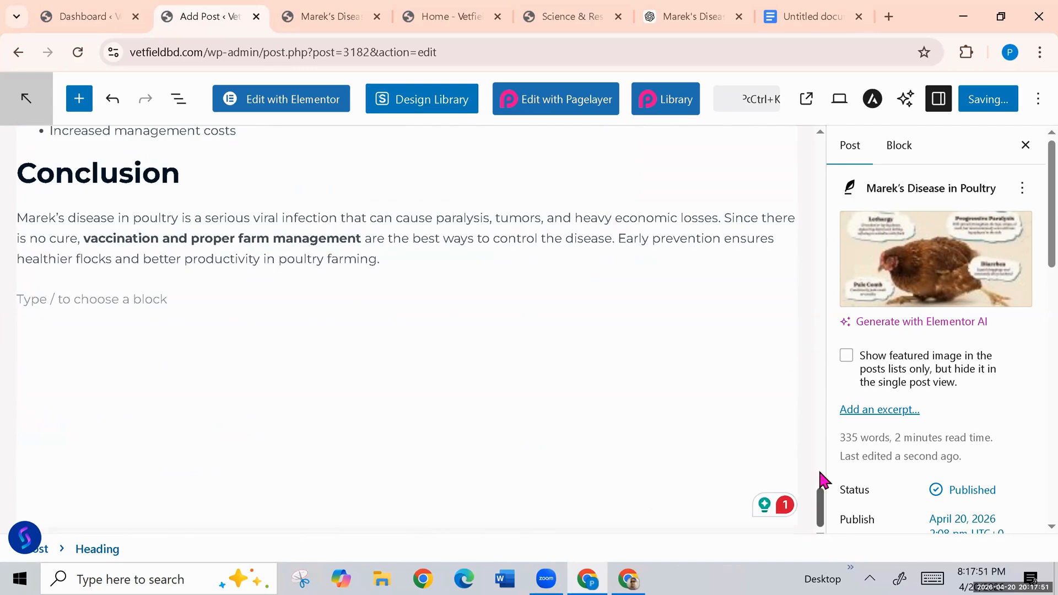
drag(821, 485, 822, 148)
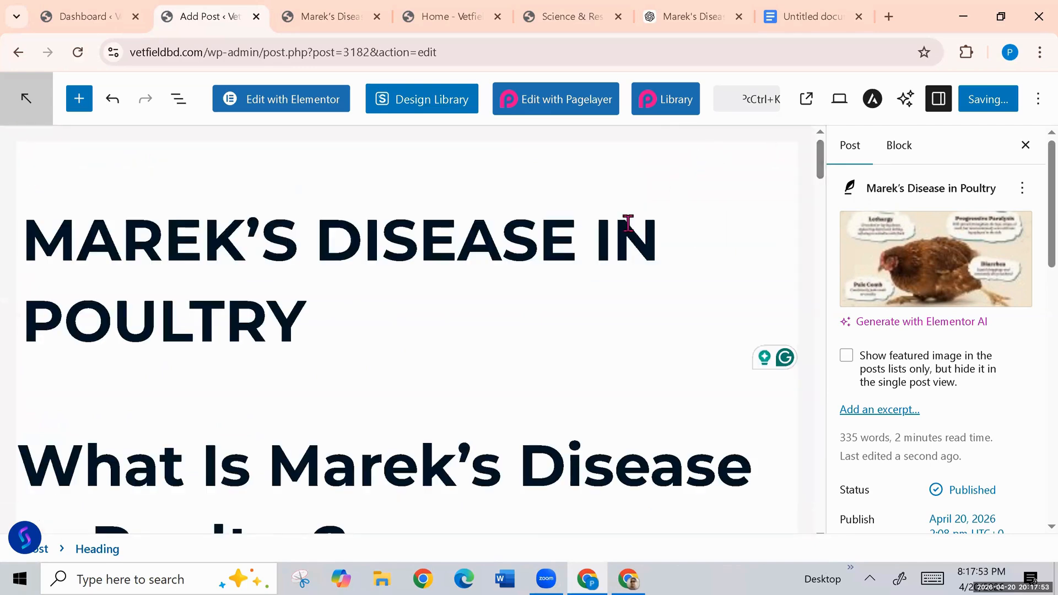
scroll(633, 289, down, 4)
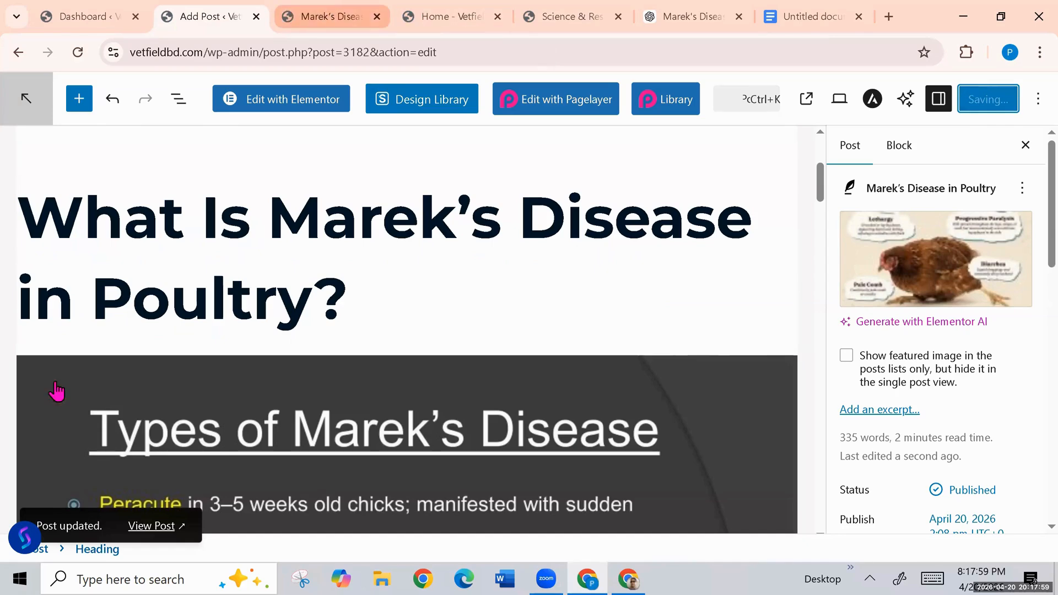
Reload the published Marek's Disease post and review its updated headings and images from the conclusion up to the featured image.
click(325, 16)
click(78, 52)
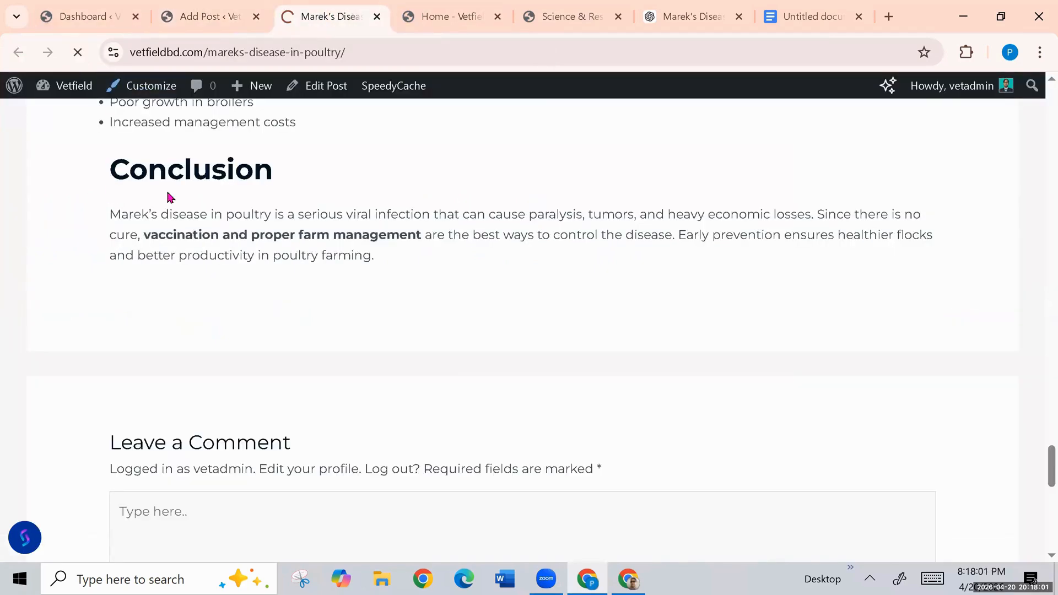
scroll(661, 396, up, 15)
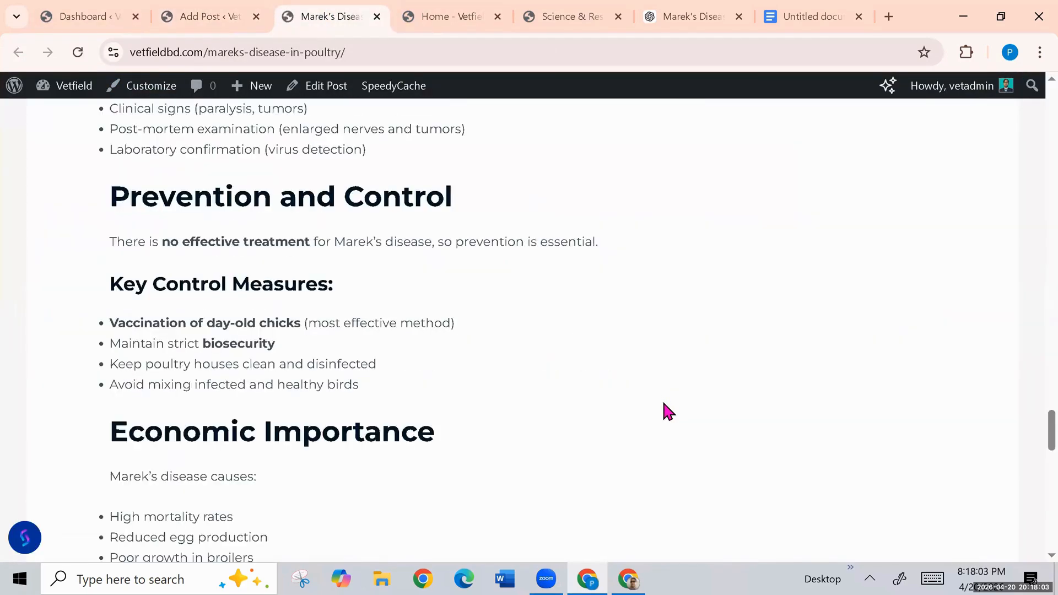
scroll(665, 406, up, 15)
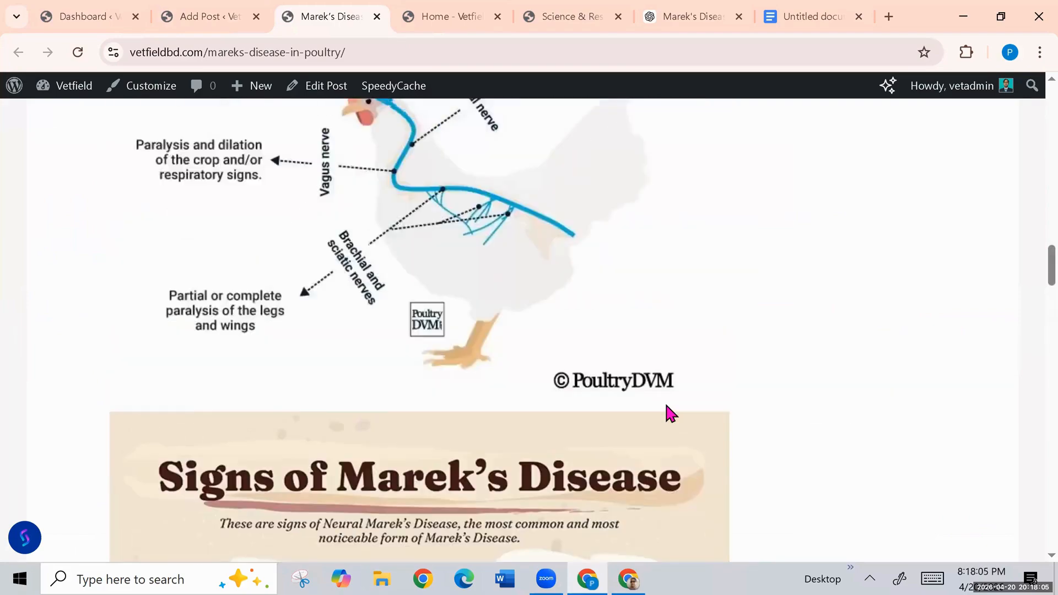
scroll(667, 405, up, 15)
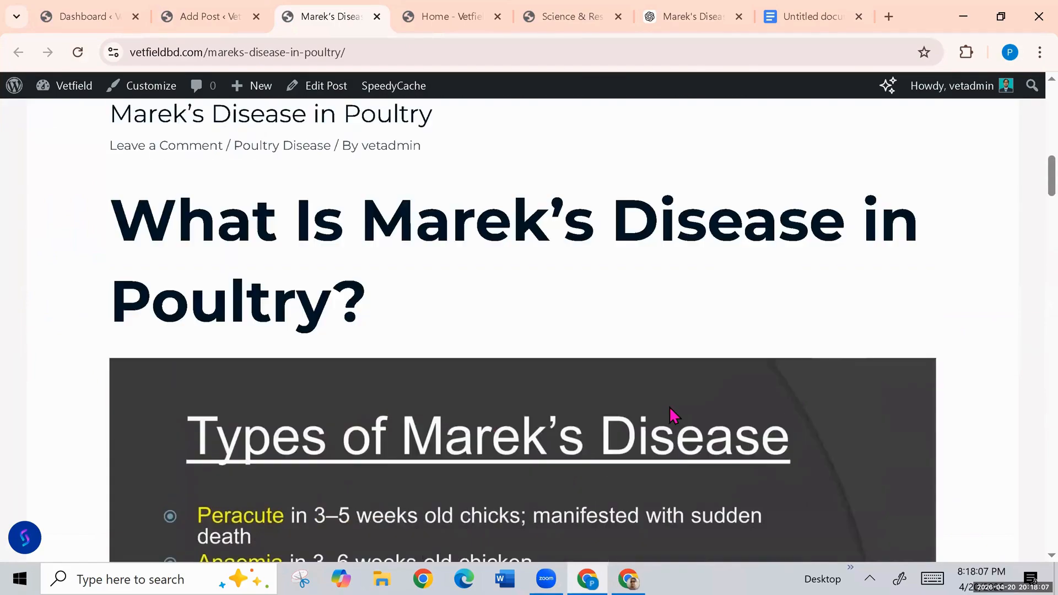
scroll(619, 423, up, 10)
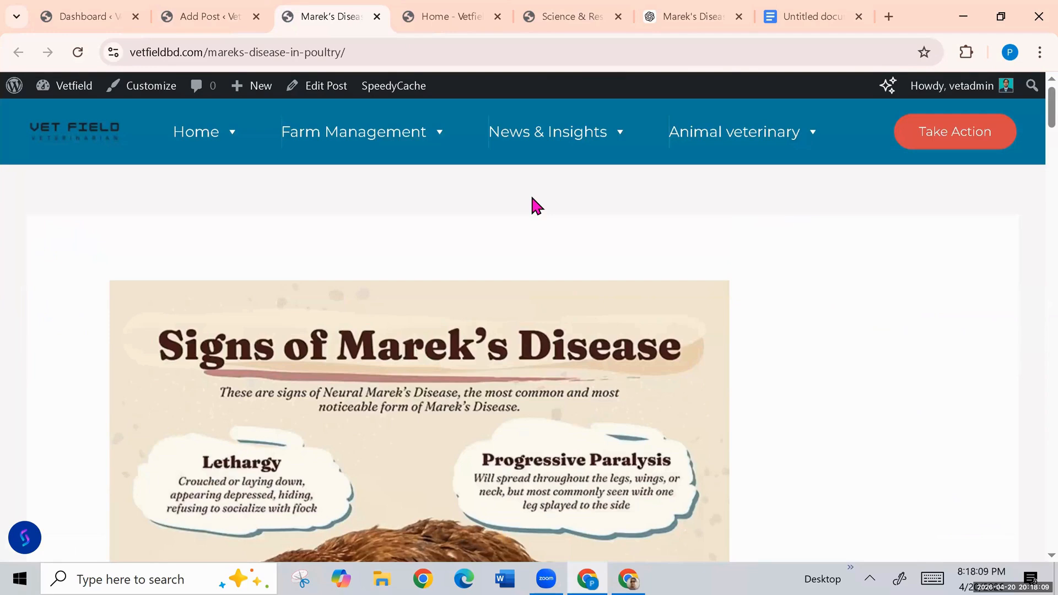